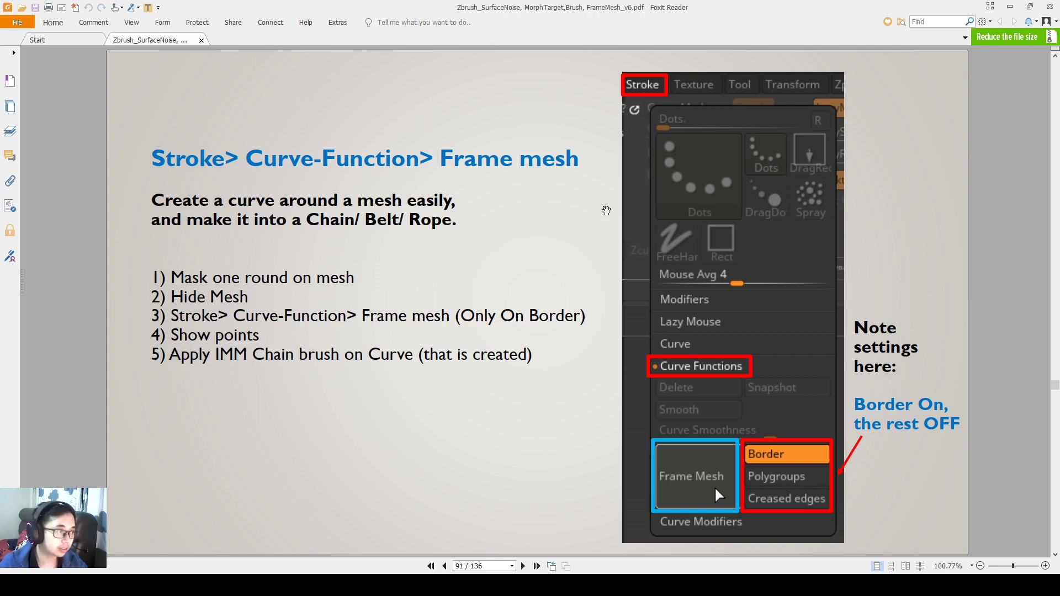
Step: Mark up the Curve-Function heading and Apply IMM Chain step in Foxit, erase the ink, and go to ZBrush
{"action": "left_click_drag", "start_coordinate": [251, 170], "coordinate": [597, 174]}
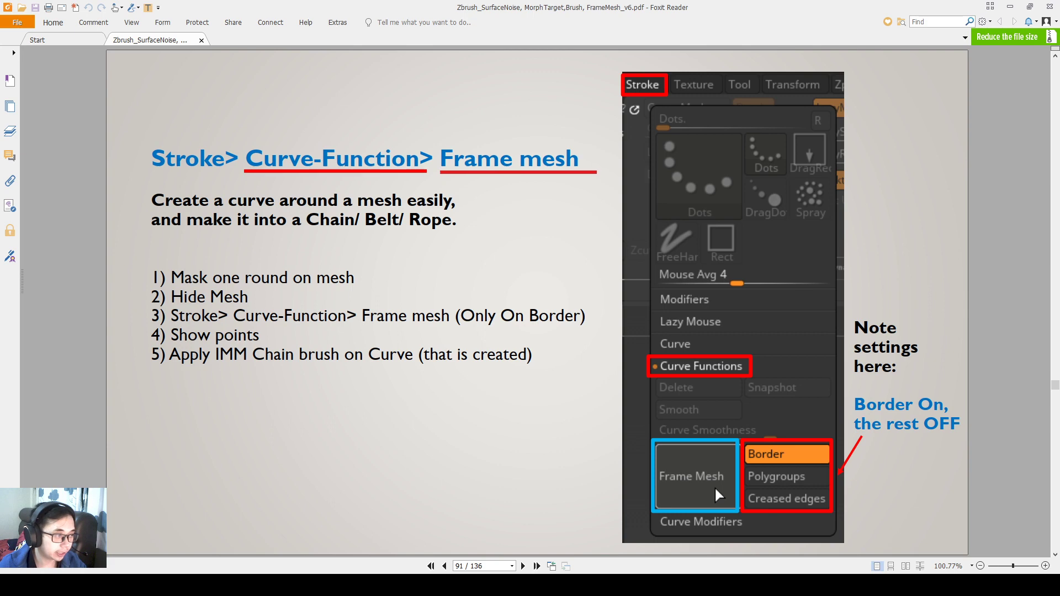
{"action": "left_click_drag", "start_coordinate": [344, 234], "coordinate": [298, 234]}
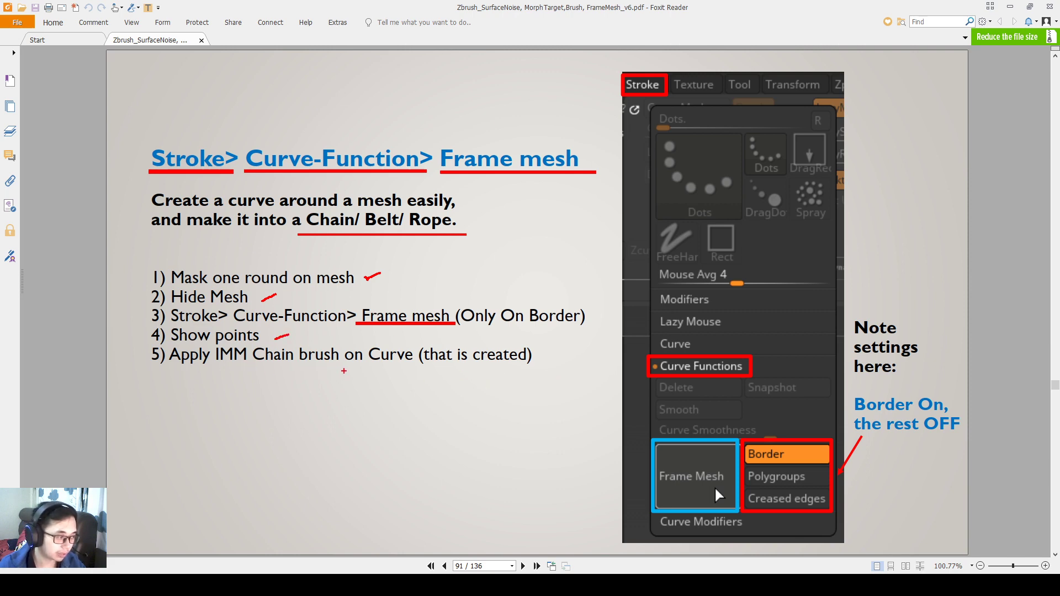
{"action": "left_click_drag", "start_coordinate": [345, 371], "coordinate": [165, 341]}
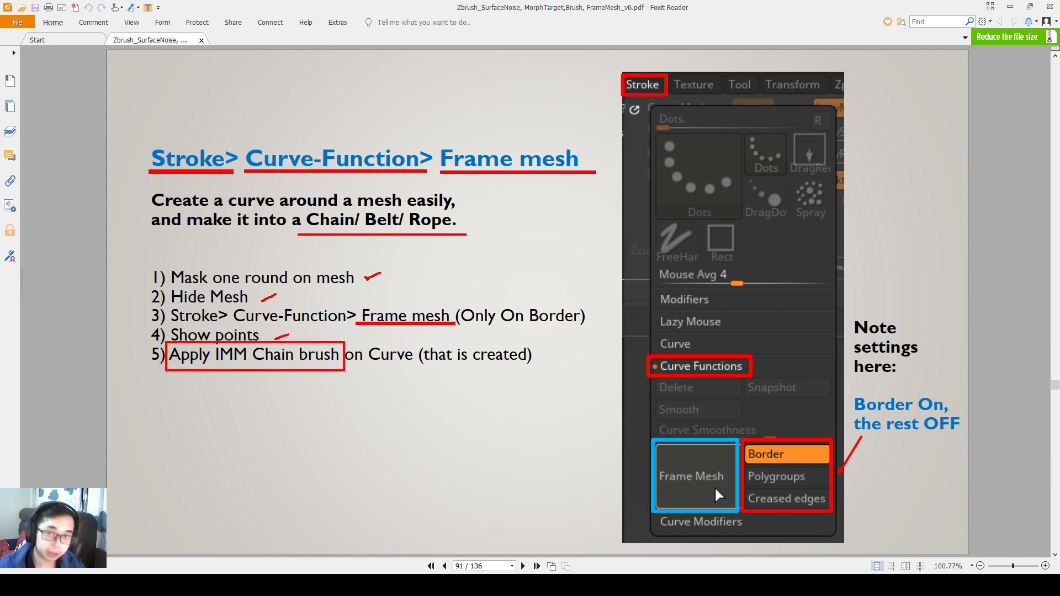
{"action": "key", "text": "Escape"}
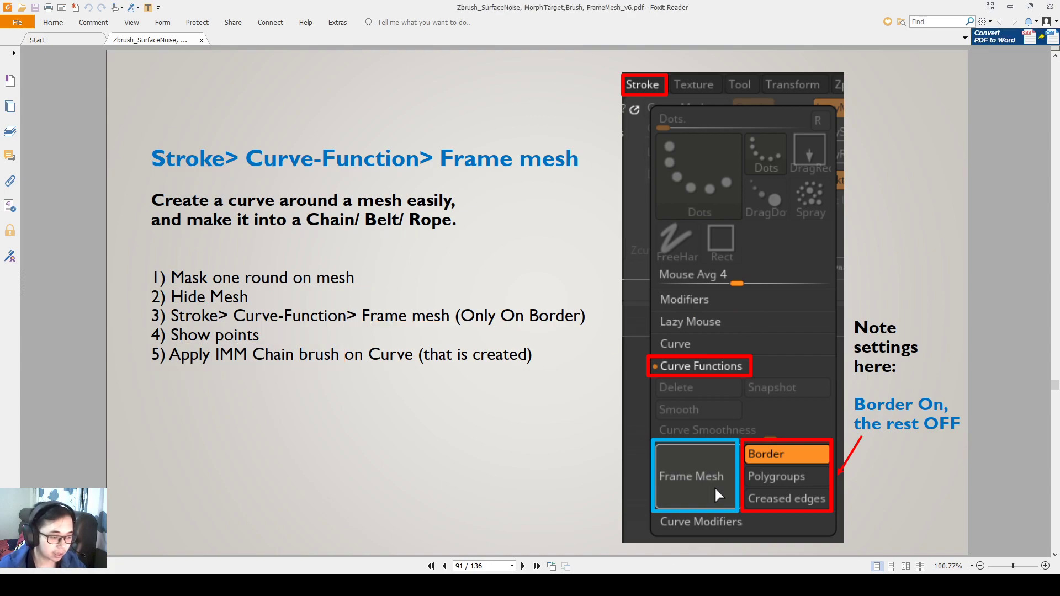
{"action": "key", "text": "alt+Tab"}
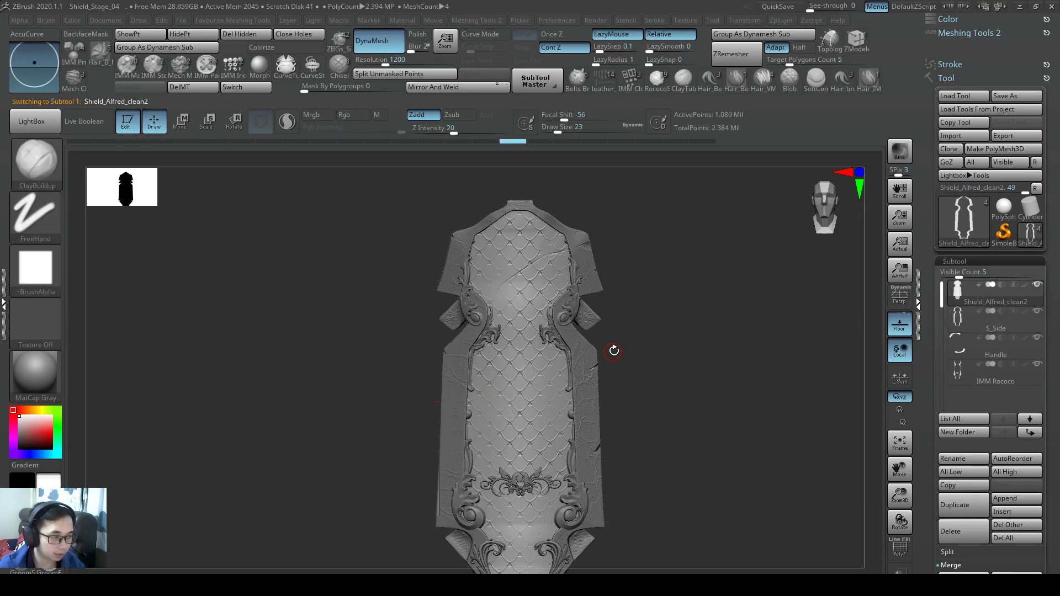
Step: Ctrl-drag a mask band across the shield's quilted centre, then HidePt everything else
{"action": "left_click_drag", "start_coordinate": [615, 349], "coordinate": [635, 289]}
{"action": "left_click_drag", "start_coordinate": [639, 331], "coordinate": [442, 378], "text": "ctrl"}
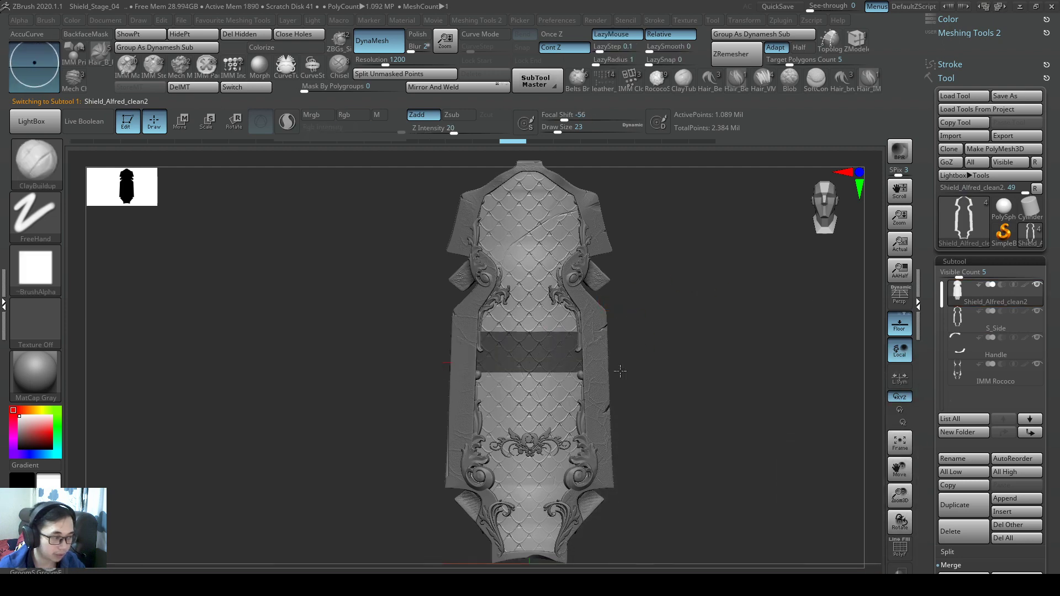
{"action": "left_click_drag", "start_coordinate": [629, 364], "coordinate": [603, 330]}
{"action": "left_click", "coordinate": [652, 299], "text": "ctrl"}
{"action": "mouse_move", "coordinate": [695, 326]}
{"action": "left_mouse_down", "text": "ctrl"}
{"action": "mouse_move", "coordinate": [449, 359]}
{"action": "mouse_move", "coordinate": [441, 371]}
{"action": "left_mouse_up", "text": "ctrl"}
{"action": "left_click_drag", "start_coordinate": [640, 353], "coordinate": [633, 388], "text": "alt"}
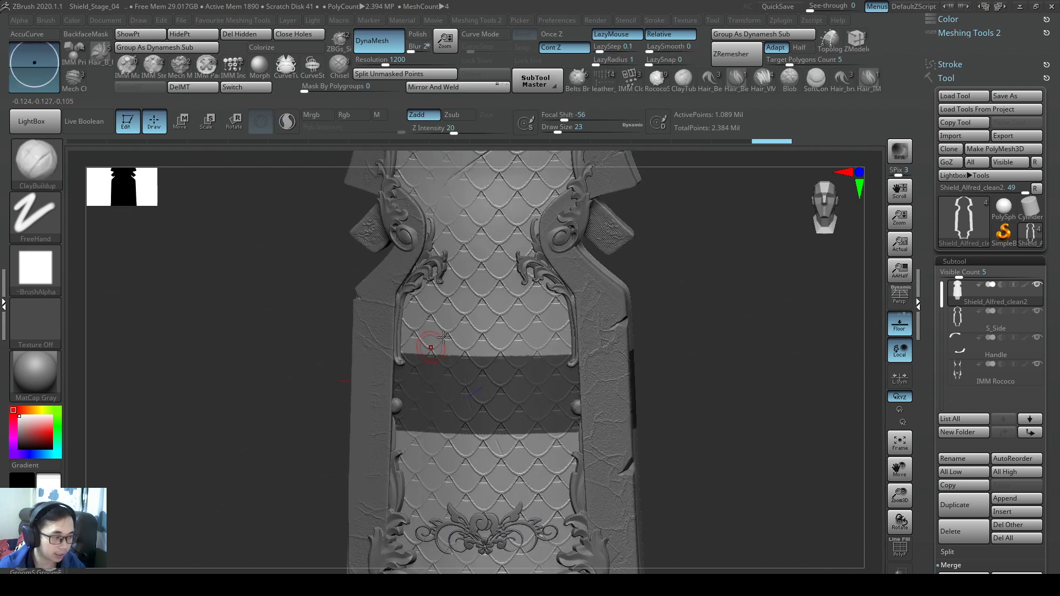
{"action": "right_click_drag", "start_coordinate": [493, 357], "coordinate": [530, 345]}
{"action": "right_click_drag", "start_coordinate": [614, 331], "coordinate": [248, 95]}
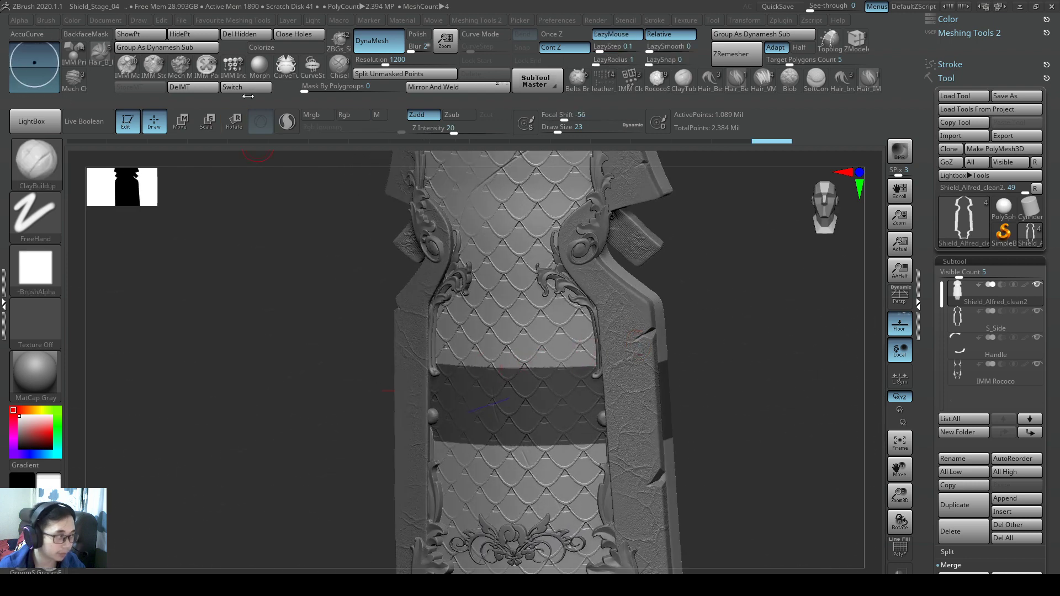
{"action": "left_click", "coordinate": [202, 35]}
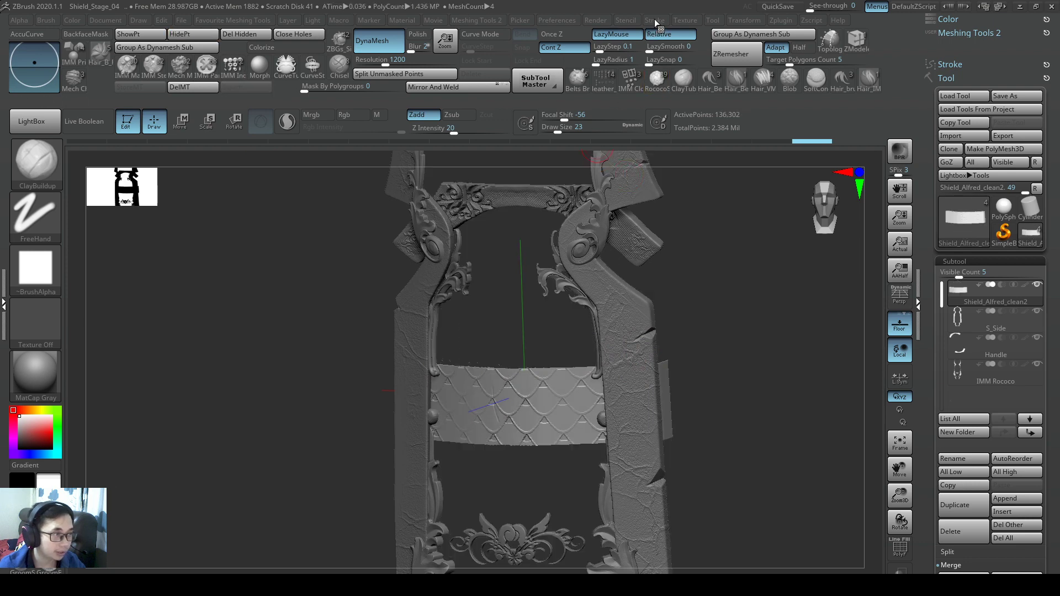
Step: Frame Mesh the band in Curve Functions with Polygroups and Creased edges off and Border on
{"action": "left_click", "coordinate": [655, 21]}
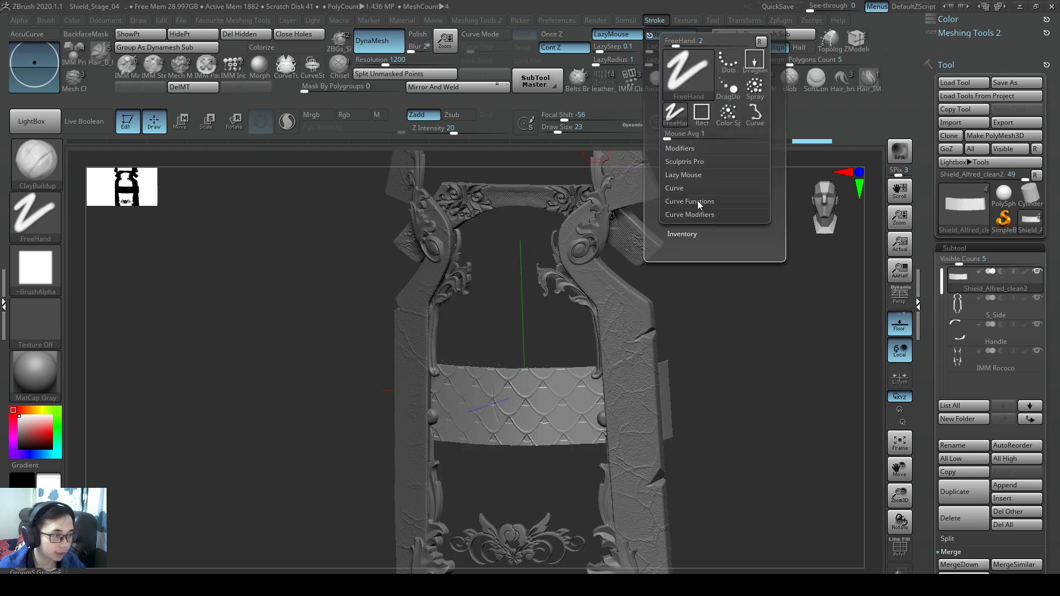
{"action": "left_click", "coordinate": [740, 268]}
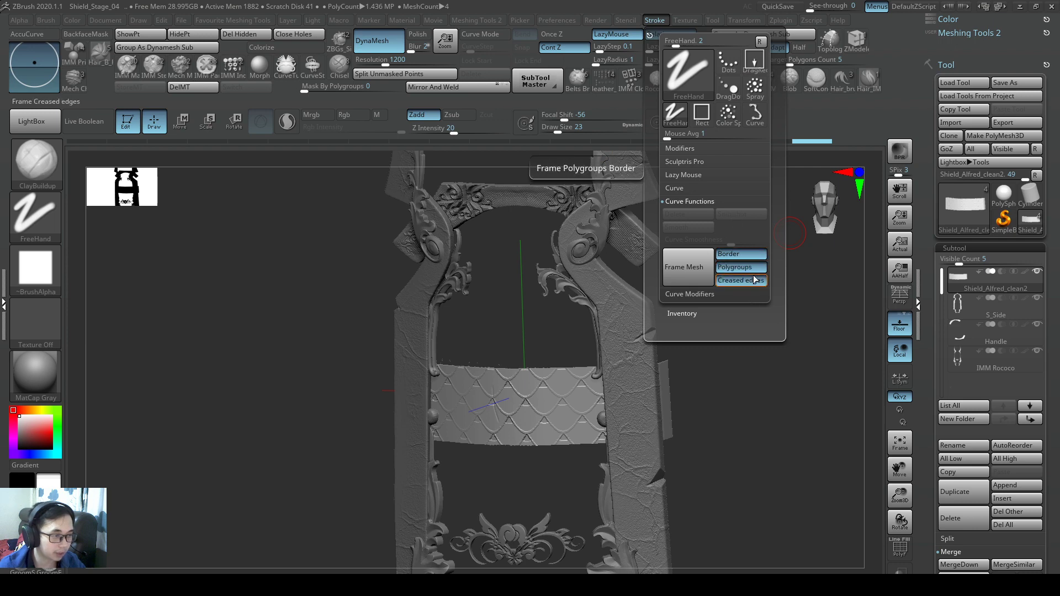
{"action": "left_click", "coordinate": [754, 270]}
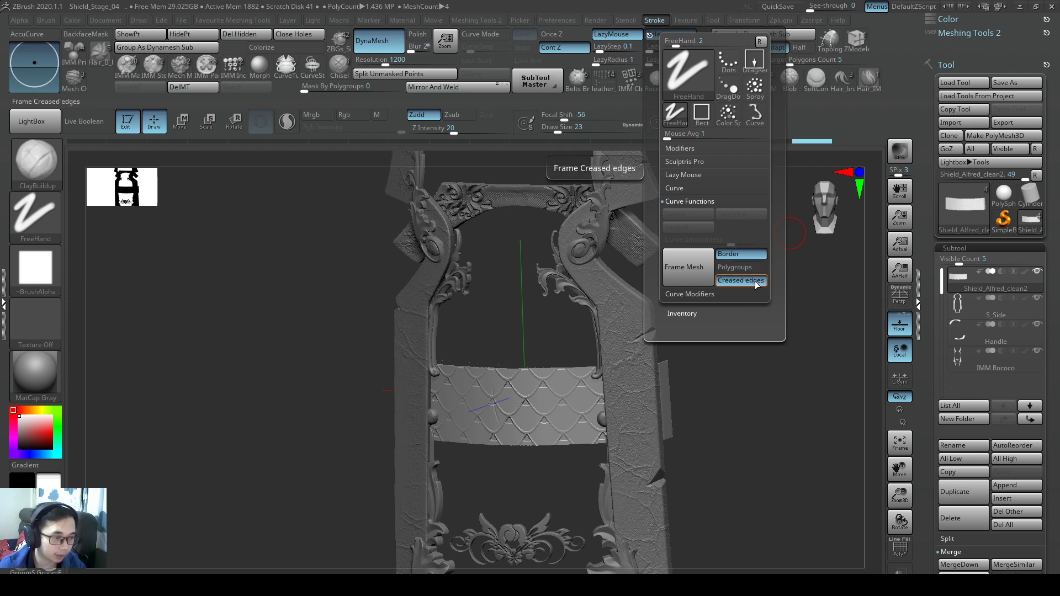
{"action": "left_click", "coordinate": [754, 281]}
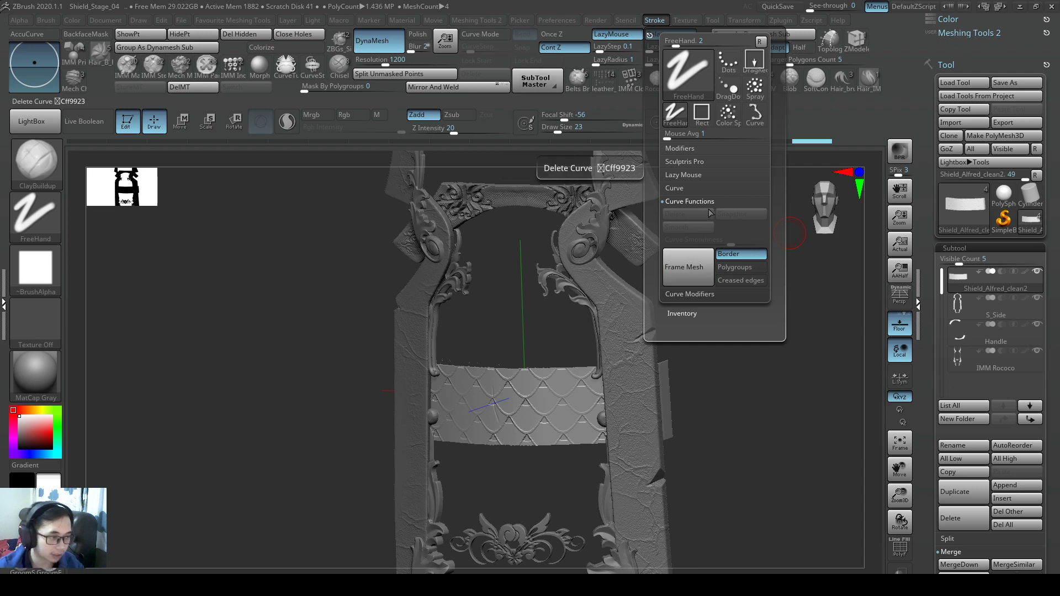
{"action": "left_click", "coordinate": [690, 200]}
{"action": "left_click", "coordinate": [718, 202]}
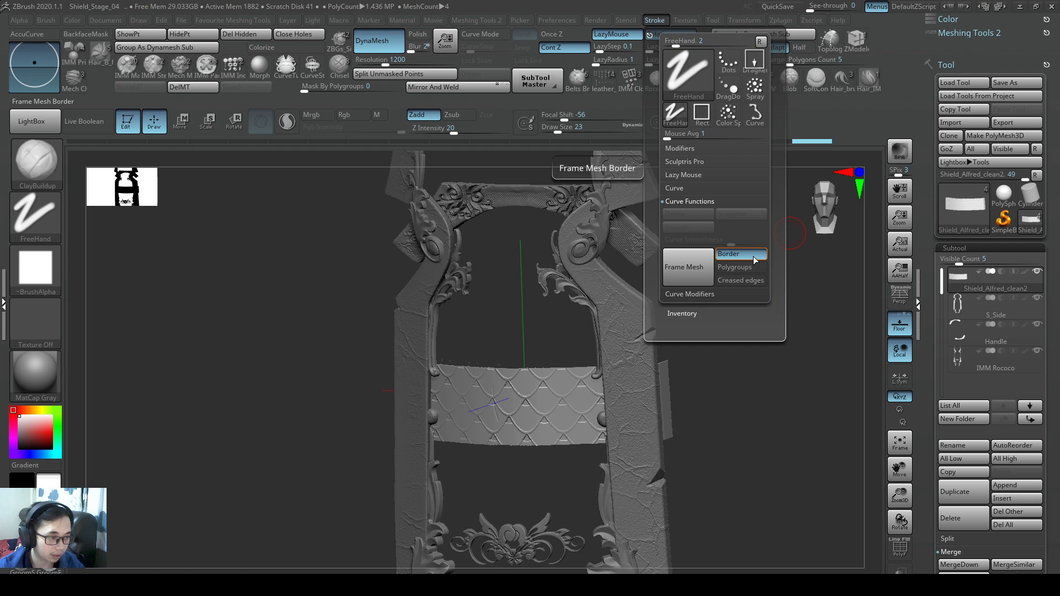
{"action": "left_click", "coordinate": [685, 267]}
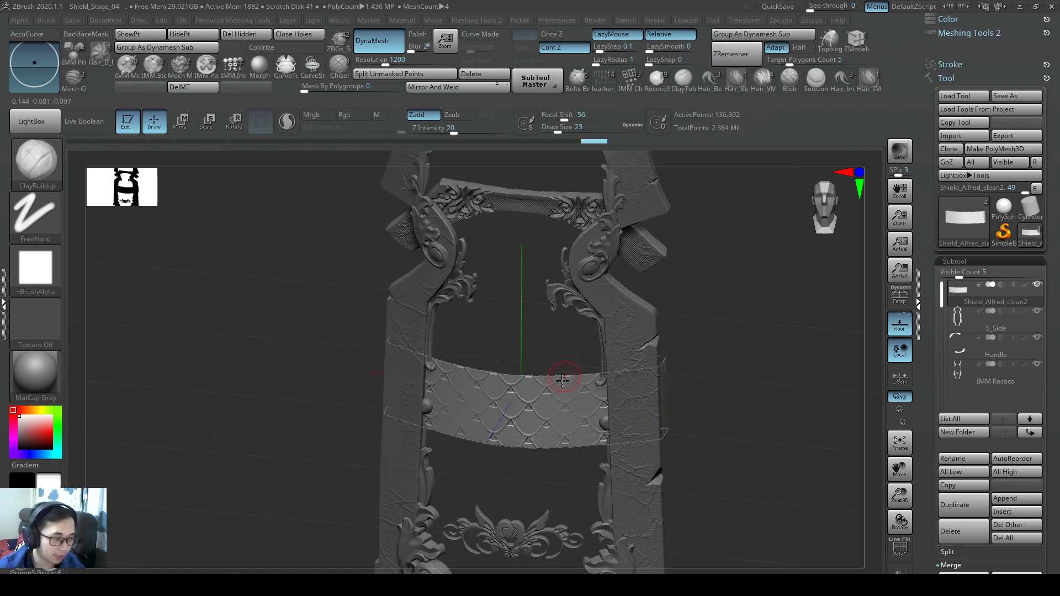
Step: Show the rest of the shield again with ShowPt
{"action": "mouse_move", "coordinate": [439, 344]}
{"action": "left_mouse_down"}
{"action": "mouse_move", "coordinate": [506, 372]}
{"action": "mouse_move", "coordinate": [392, 160]}
{"action": "left_mouse_up"}
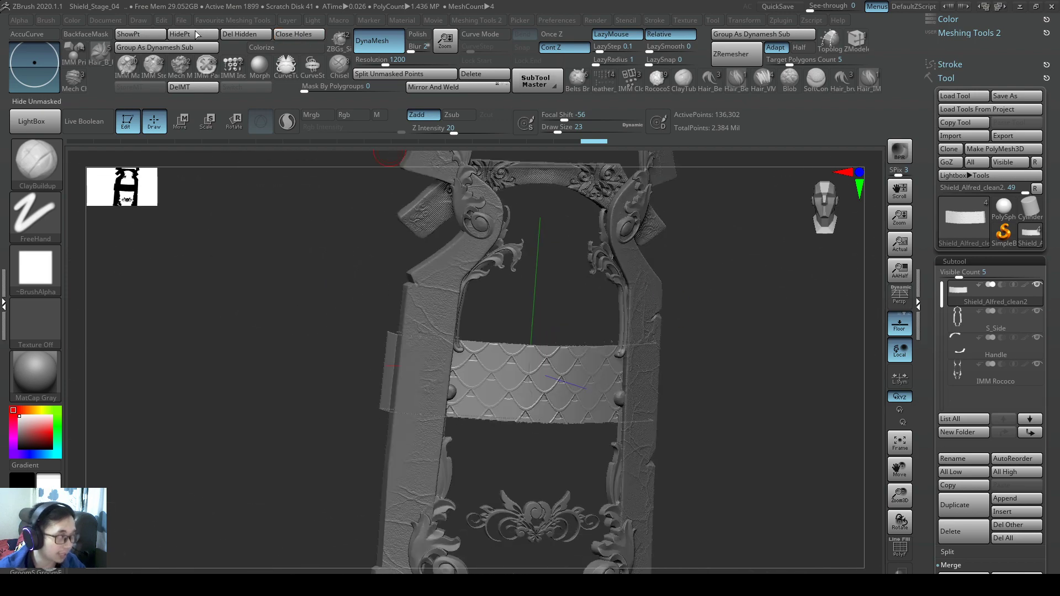
{"action": "left_click", "coordinate": [160, 36]}
{"action": "mouse_move", "coordinate": [658, 355]}
{"action": "left_mouse_down", "text": "alt"}
{"action": "mouse_move", "coordinate": [665, 310]}
{"action": "mouse_move", "coordinate": [509, 300]}
{"action": "left_mouse_up", "text": "alt"}
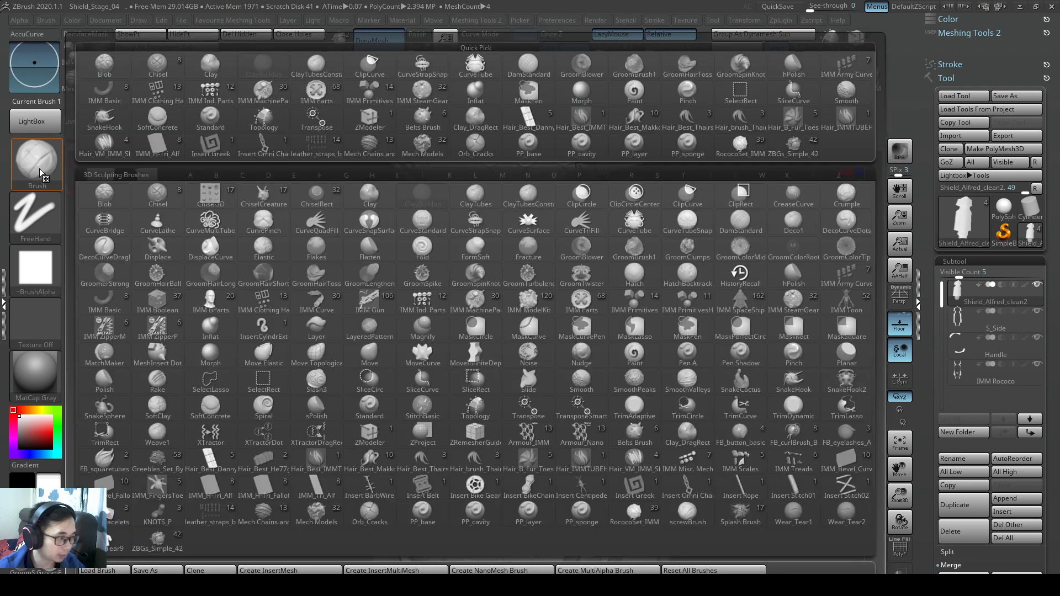
Step: Select the CurveStrapSnap brush from the C-filtered brush list
{"action": "left_click", "coordinate": [43, 170]}
{"action": "key", "text": "c"}
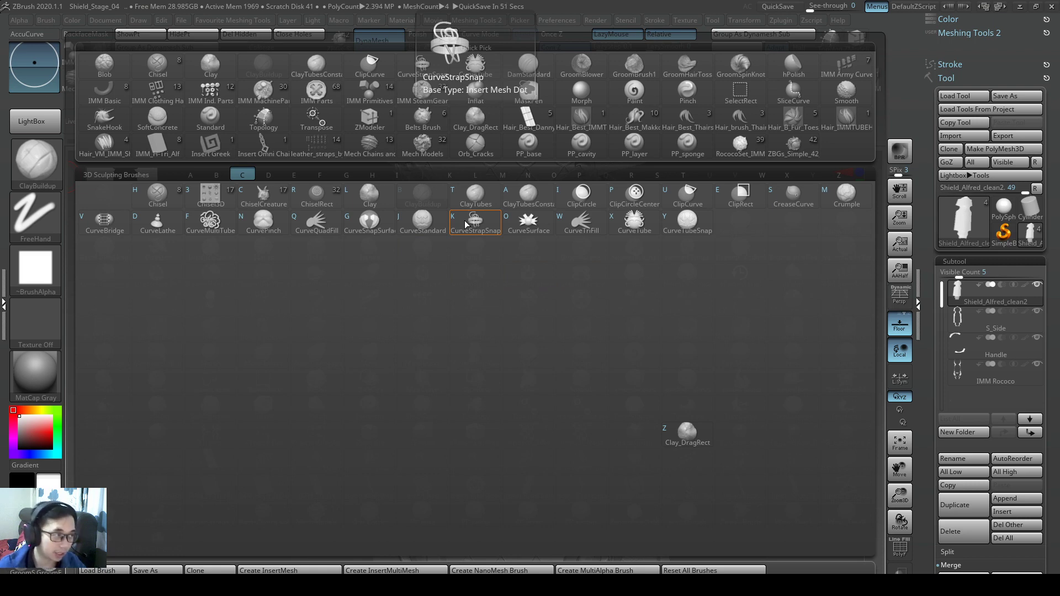
{"action": "left_click", "coordinate": [466, 224]}
{"action": "mouse_move", "coordinate": [546, 333]}
{"action": "right_mouse_down"}
{"action": "mouse_move", "coordinate": [577, 353]}
{"action": "mouse_move", "coordinate": [536, 343]}
{"action": "mouse_move", "coordinate": [638, 330]}
{"action": "mouse_move", "coordinate": [614, 366]}
{"action": "right_mouse_up"}
Step: Apply CurveStrapSnap to the frame curve and move the strap to the band's upper edge
{"action": "left_click", "coordinate": [569, 334]}
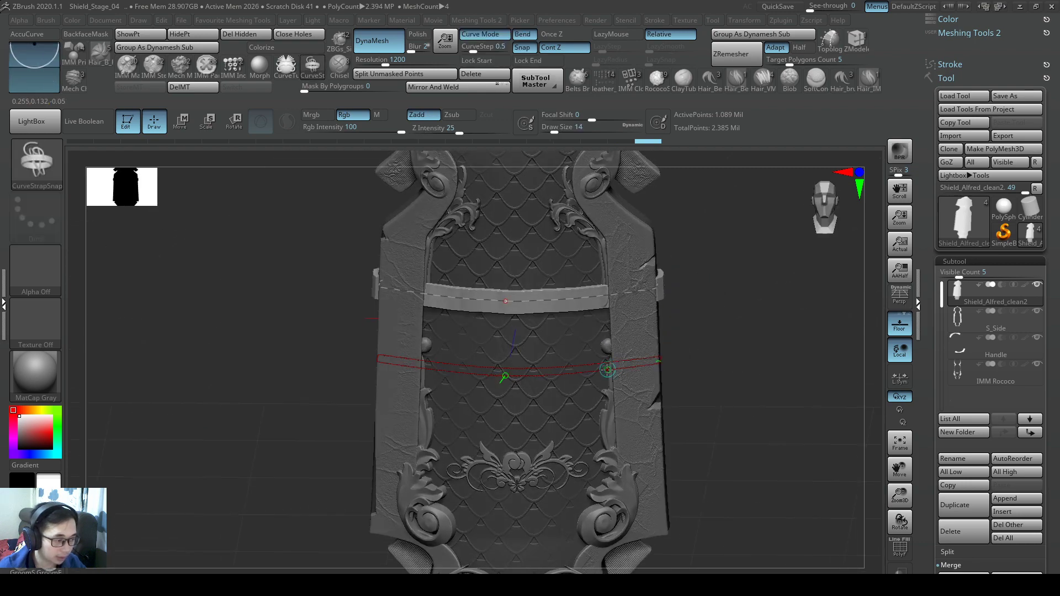
{"action": "mouse_move", "coordinate": [603, 372]}
{"action": "left_mouse_down"}
{"action": "mouse_move", "coordinate": [620, 372]}
{"action": "mouse_move", "coordinate": [588, 298]}
{"action": "left_mouse_up"}
{"action": "mouse_move", "coordinate": [588, 317]}
{"action": "right_mouse_down"}
{"action": "mouse_move", "coordinate": [617, 267]}
{"action": "mouse_move", "coordinate": [558, 298]}
{"action": "right_mouse_up"}
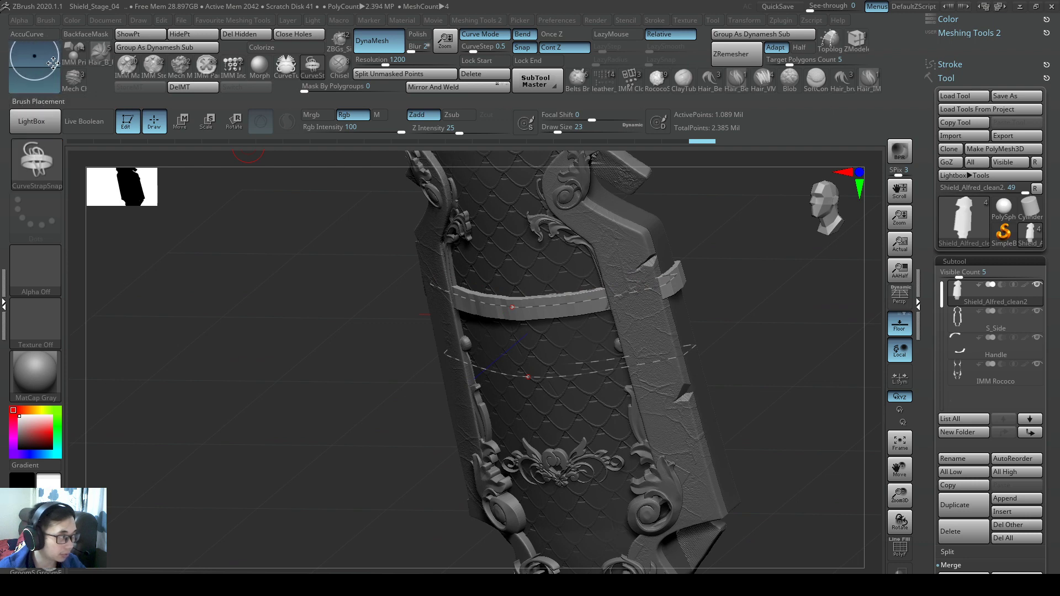
{"action": "left_click_drag", "start_coordinate": [433, 283], "coordinate": [640, 298]}
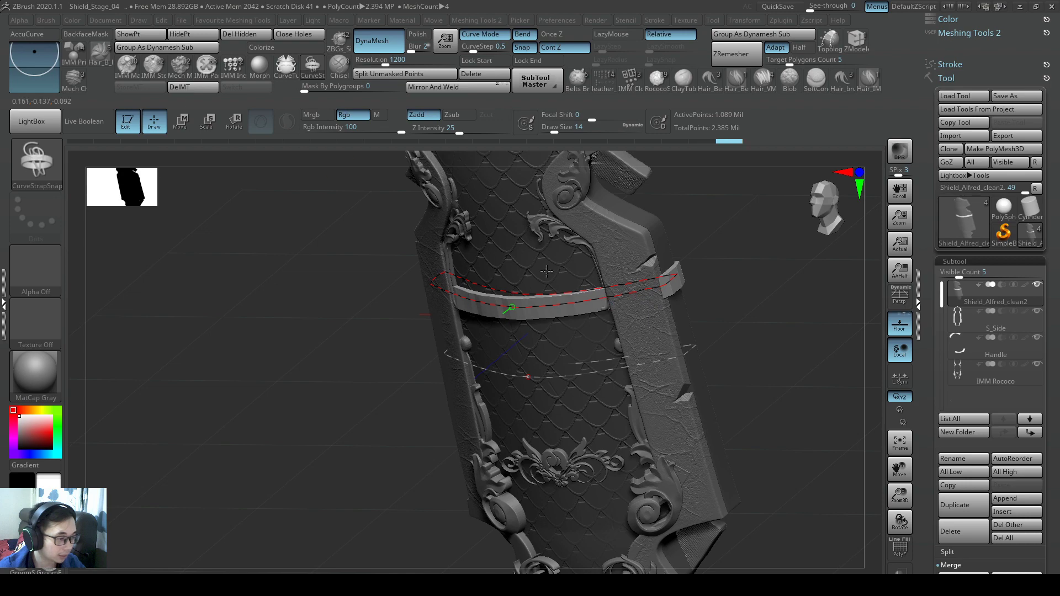
{"action": "left_click_drag", "start_coordinate": [597, 299], "coordinate": [615, 326]}
{"action": "mouse_move", "coordinate": [615, 326]}
{"action": "right_mouse_down"}
{"action": "mouse_move", "coordinate": [279, 201]}
{"action": "mouse_move", "coordinate": [764, 270]}
{"action": "mouse_move", "coordinate": [718, 249]}
{"action": "right_mouse_up"}
Step: Adjust the brush offset and undo/redo until the flat strap spans the front panel
{"action": "key", "text": "ctrl"}
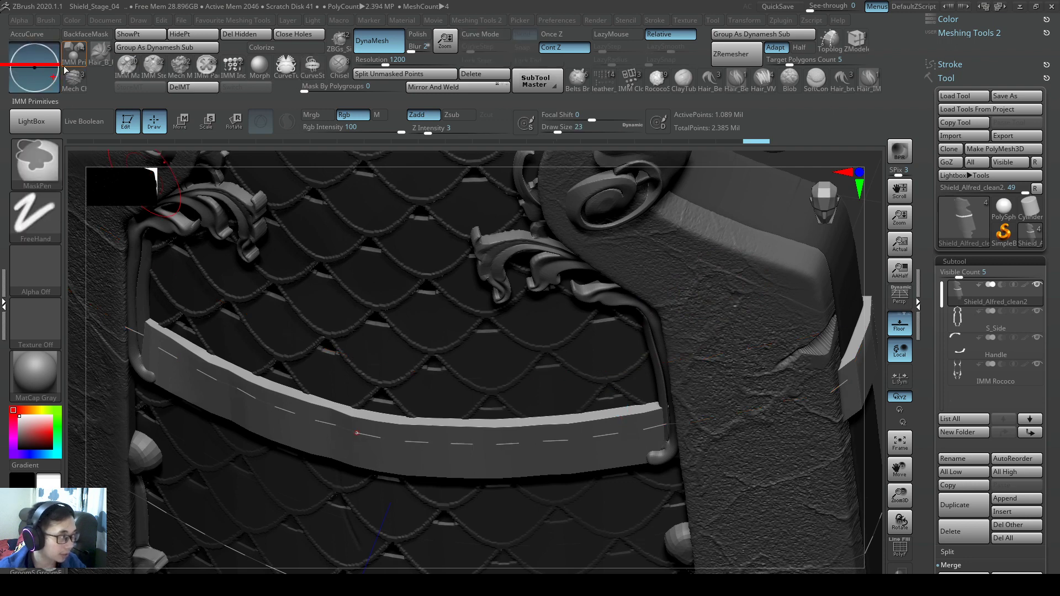
{"action": "left_click_drag", "start_coordinate": [44, 42], "coordinate": [53, 86]}
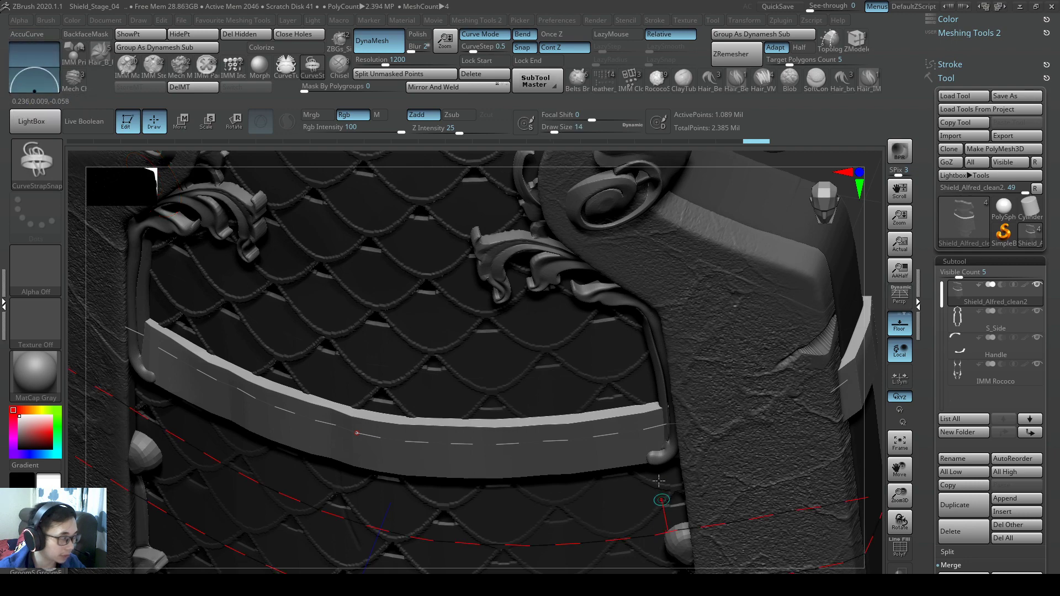
{"action": "key", "text": "ctrl+z"}
{"action": "key", "text": "ctrl+shift+z"}
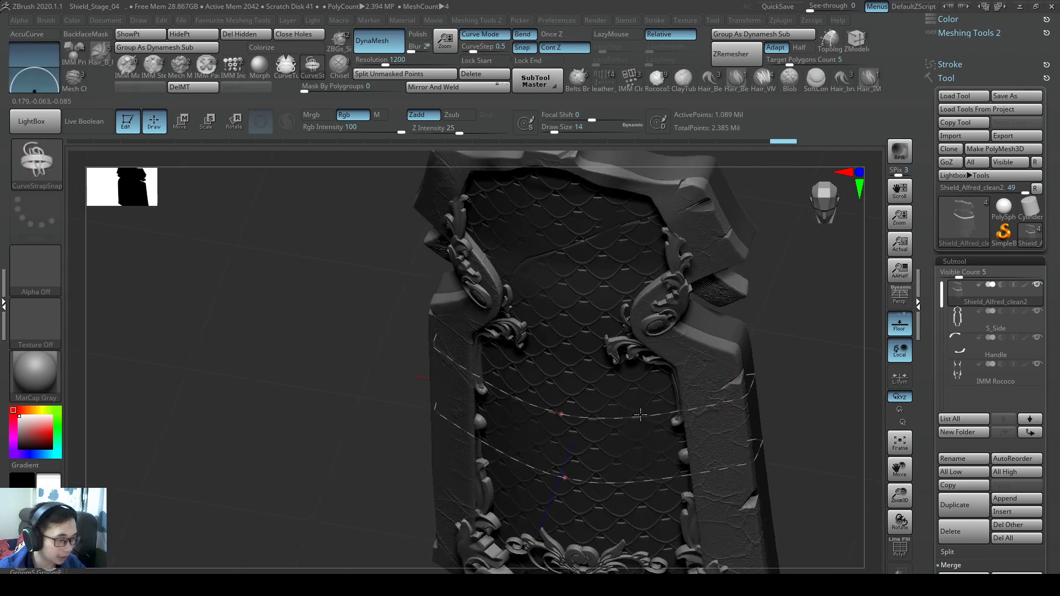
{"action": "key", "text": "ctrl+z"}
{"action": "key", "text": "ctrl+z"}
{"action": "key", "text": "ctrl+z"}
{"action": "left_click_drag", "start_coordinate": [38, 83], "coordinate": [44, 33]}
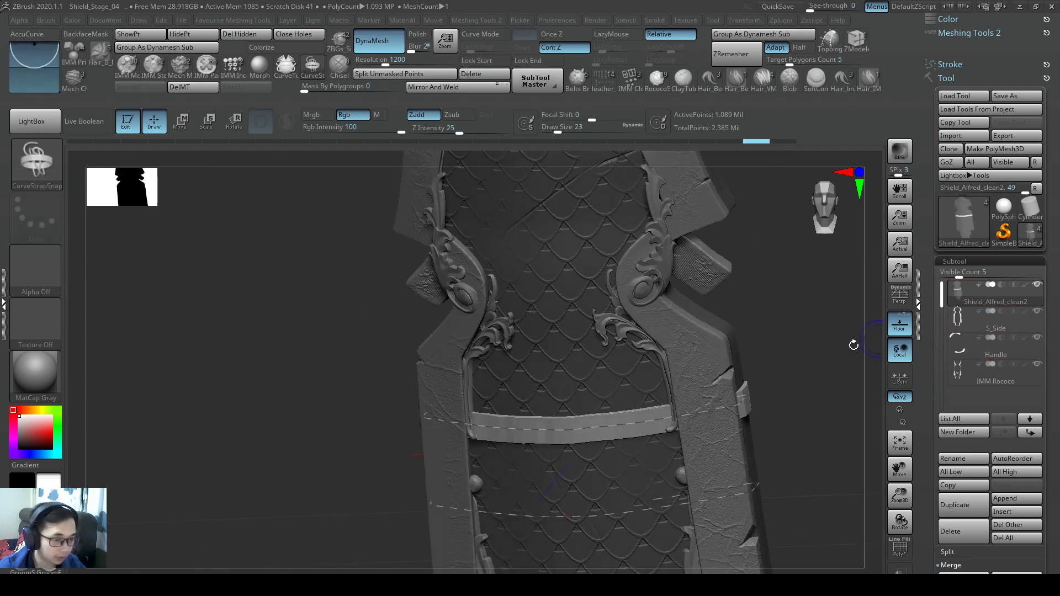
{"action": "key", "text": "ctrl+shift+z"}
{"action": "key", "text": "ctrl+shift+z"}
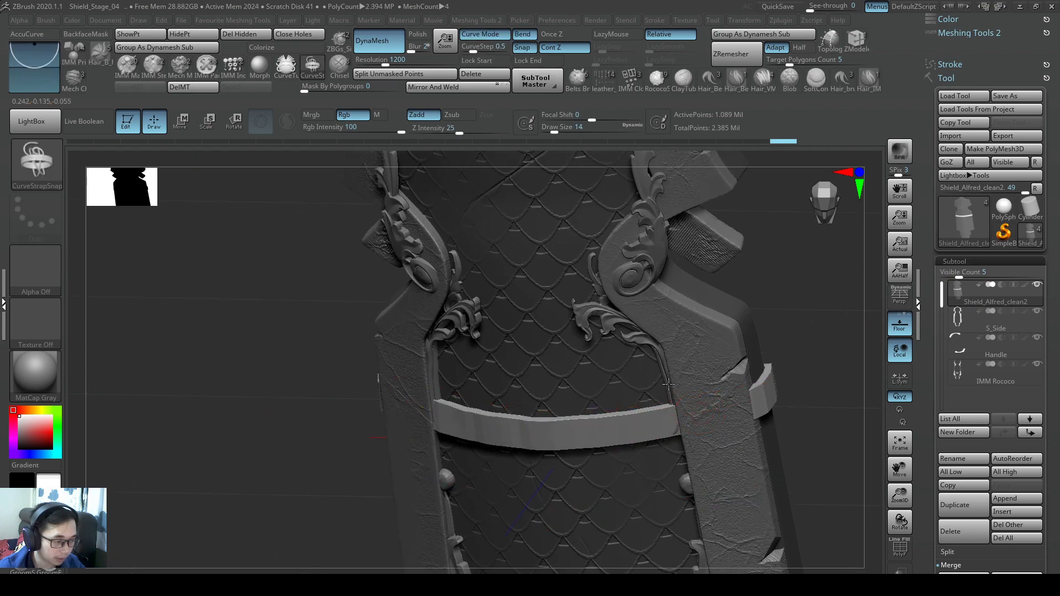
{"action": "key", "text": "ctrl+shift+z"}
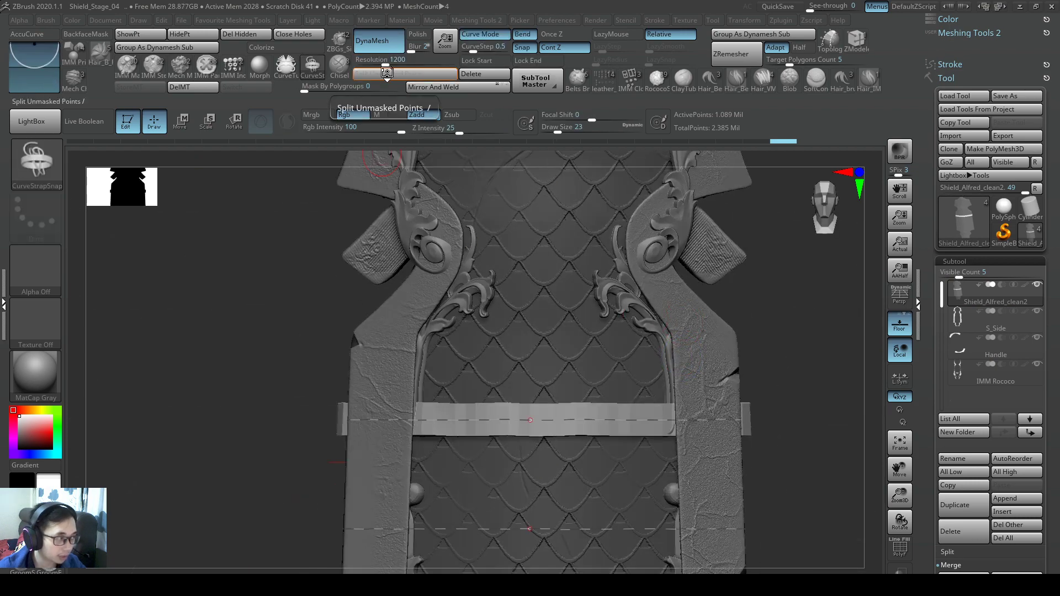
Step: Split the strap off with Split Unmasked Points and rename the new subtool belt
{"action": "left_click", "coordinate": [405, 74]}
{"action": "left_click", "coordinate": [982, 318]}
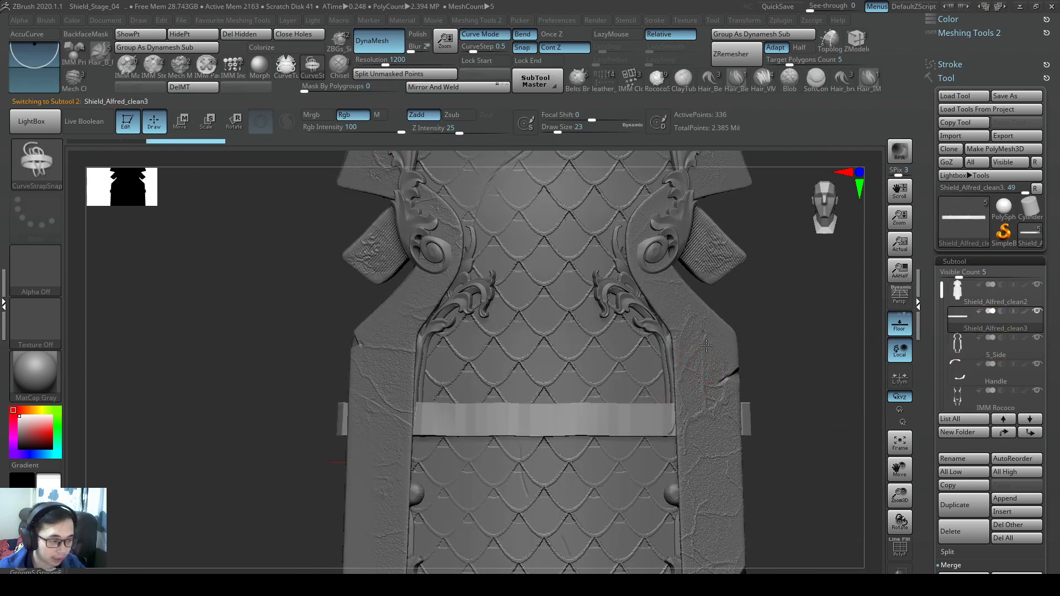
{"action": "left_click", "coordinate": [972, 462]}
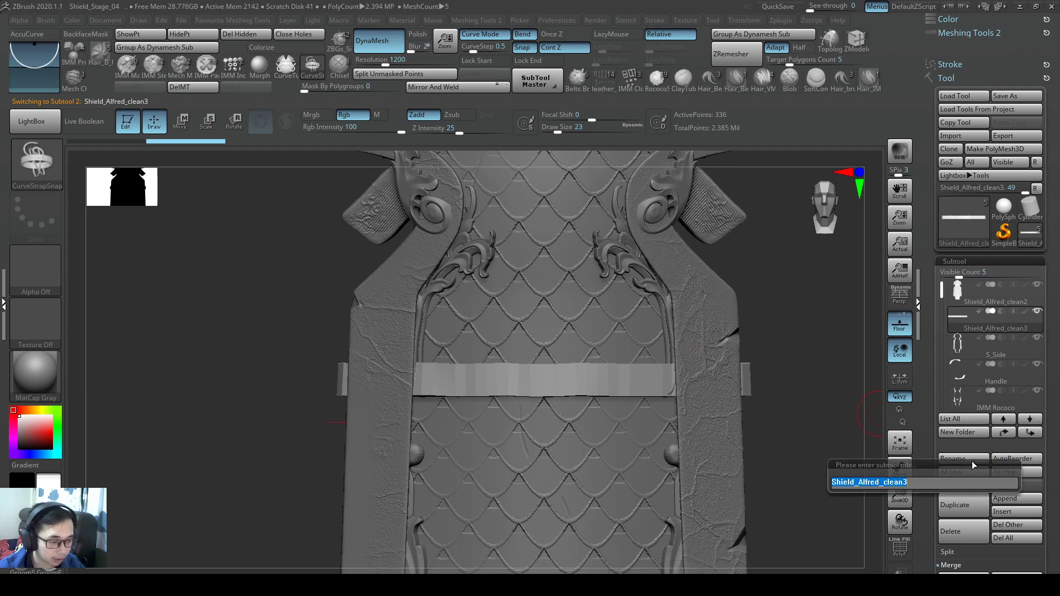
{"action": "type", "text": "belt"}
{"action": "key", "text": "Return"}
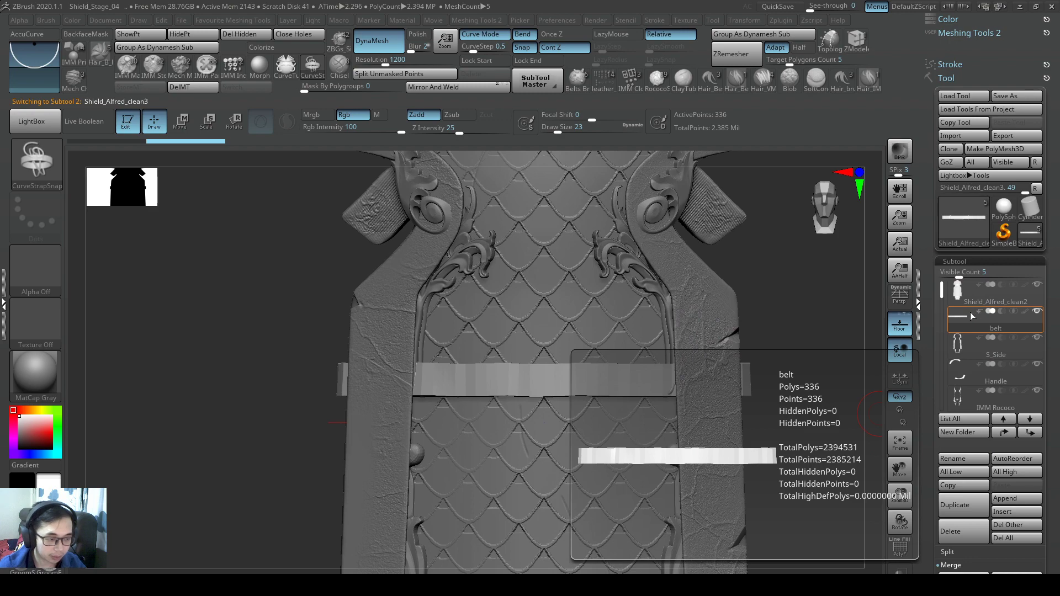
Step: Switch to the SnakeHook brush and set Draw Size to 140
{"action": "mouse_move", "coordinate": [831, 364]}
{"action": "left_mouse_down"}
{"action": "mouse_move", "coordinate": [740, 342]}
{"action": "mouse_move", "coordinate": [772, 341]}
{"action": "left_mouse_up"}
{"action": "key", "text": "b"}
{"action": "key", "text": "s"}
{"action": "key", "text": "h"}
{"action": "key", "text": "s"}
{"action": "mouse_move", "coordinate": [773, 354]}
{"action": "right_mouse_down"}
{"action": "mouse_move", "coordinate": [733, 388]}
{"action": "mouse_move", "coordinate": [388, 383]}
{"action": "mouse_move", "coordinate": [379, 437]}
{"action": "mouse_move", "coordinate": [468, 371]}
{"action": "mouse_move", "coordinate": [565, 358]}
{"action": "mouse_move", "coordinate": [563, 342]}
{"action": "mouse_move", "coordinate": [524, 375]}
{"action": "right_mouse_up"}
Step: Reselect the shield body and choose the CurveStrapSnap brush
{"action": "left_click", "coordinate": [988, 293]}
{"action": "left_click", "coordinate": [35, 159]}
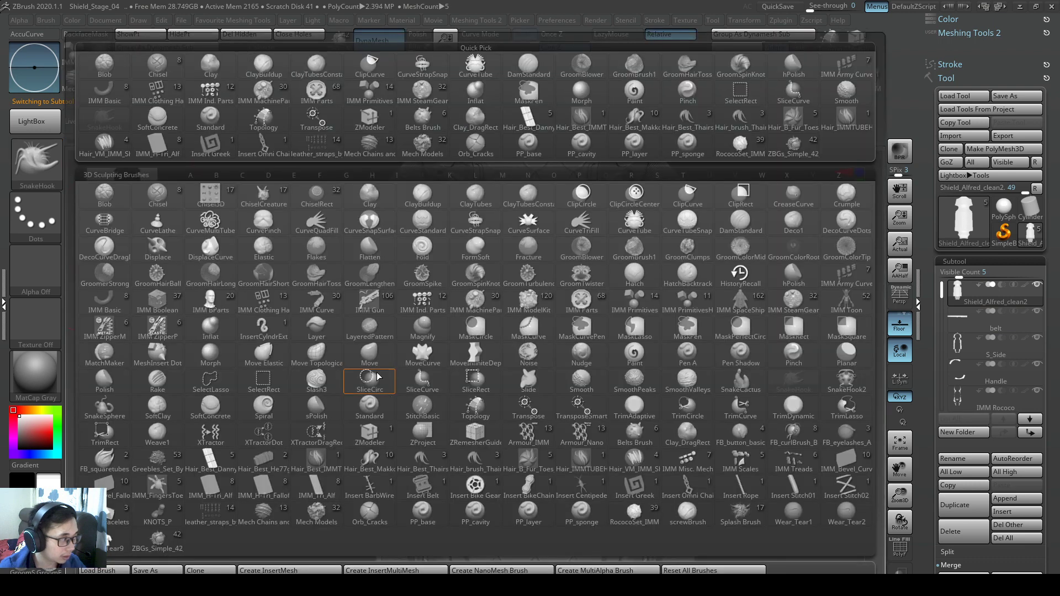
{"action": "key", "text": "c"}
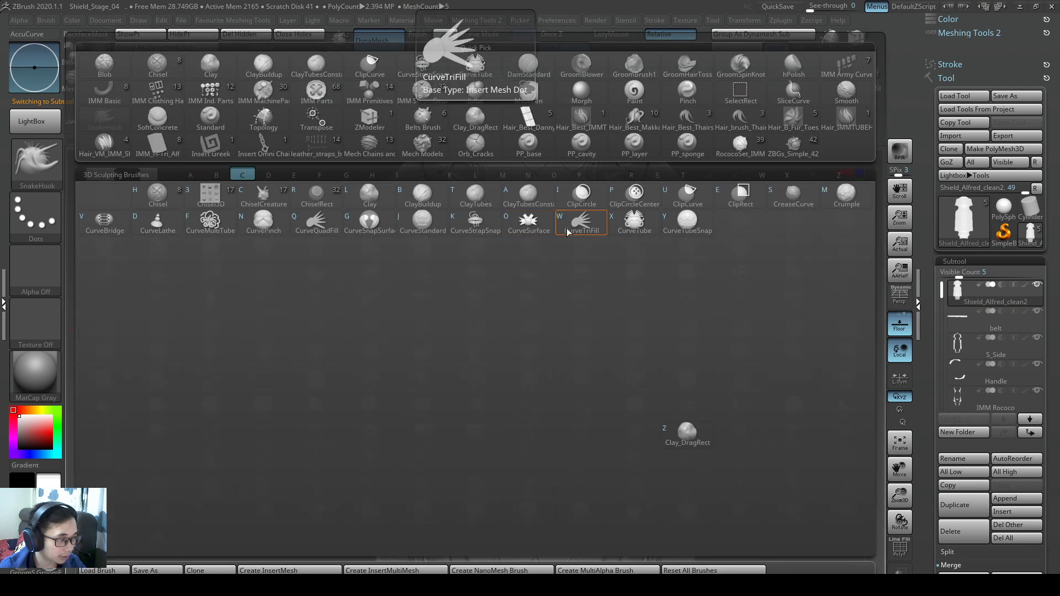
{"action": "left_click", "coordinate": [474, 223]}
Step: Draw a Draw Size 37 strap curving diagonally across the shield and split it off
{"action": "left_click", "coordinate": [529, 394]}
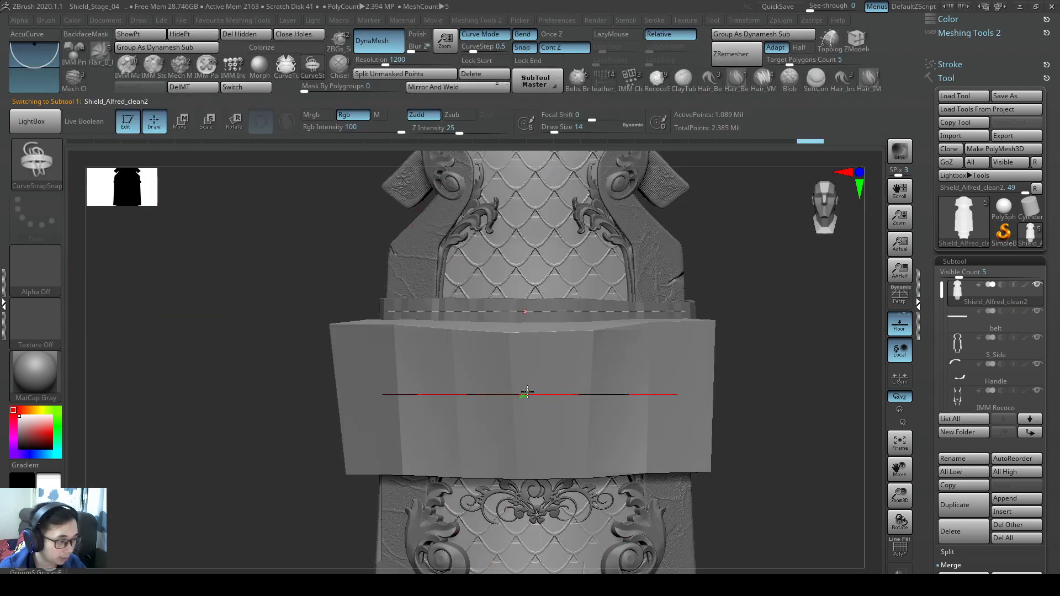
{"action": "left_click", "coordinate": [566, 128]}
{"action": "left_click_drag", "start_coordinate": [566, 128], "coordinate": [554, 129]}
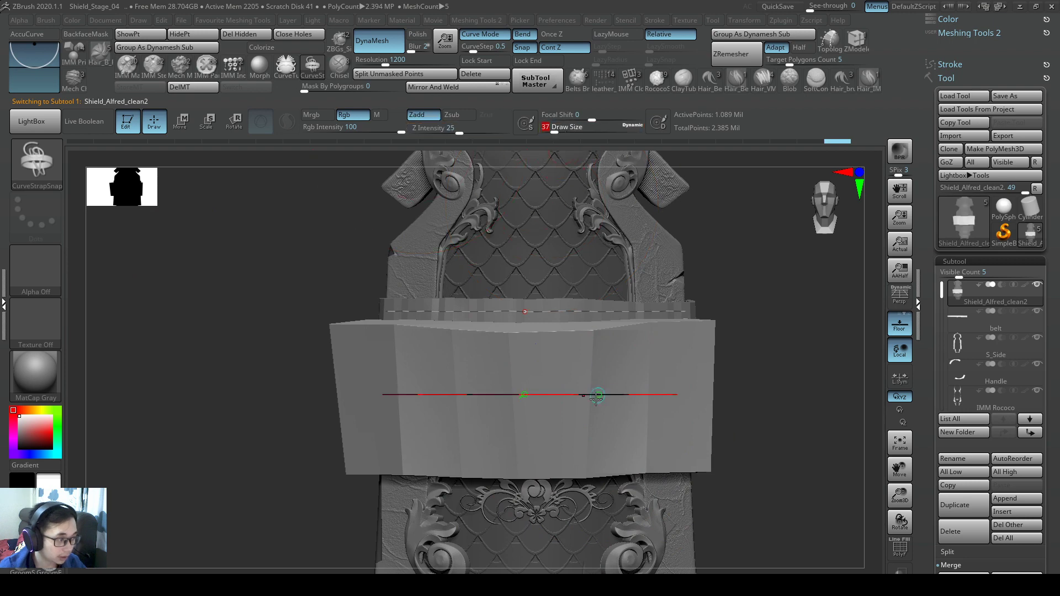
{"action": "left_click", "coordinate": [580, 393]}
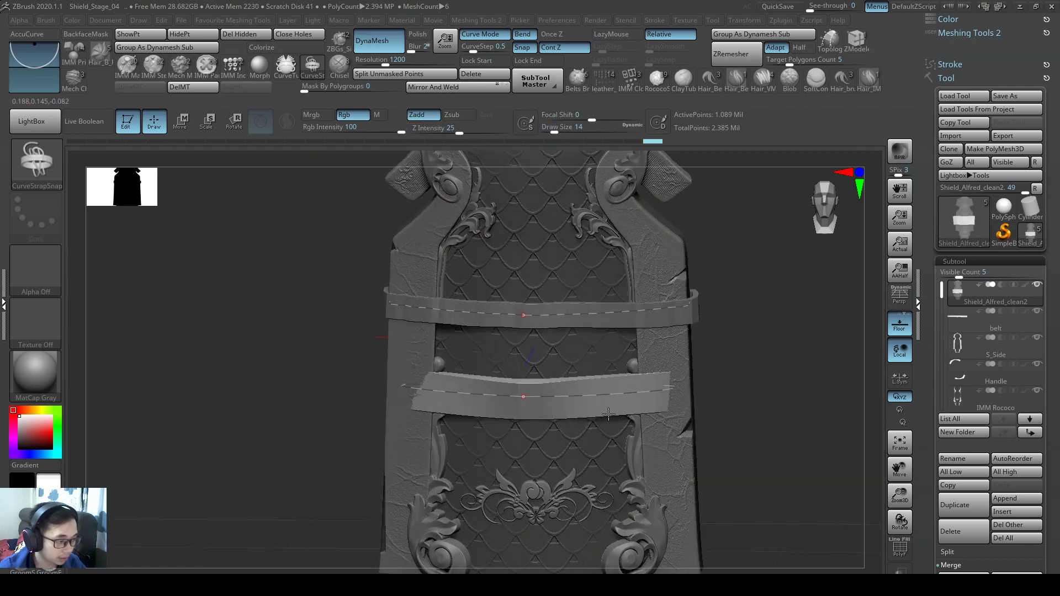
{"action": "left_click", "coordinate": [657, 389]}
{"action": "mouse_move", "coordinate": [659, 370]}
{"action": "left_mouse_down"}
{"action": "mouse_move", "coordinate": [685, 325]}
{"action": "mouse_move", "coordinate": [678, 406]}
{"action": "mouse_move", "coordinate": [690, 365]}
{"action": "mouse_move", "coordinate": [425, 400]}
{"action": "left_mouse_up"}
{"action": "left_click", "coordinate": [448, 391]}
{"action": "mouse_move", "coordinate": [771, 471]}
{"action": "left_mouse_down"}
{"action": "mouse_move", "coordinate": [755, 439]}
{"action": "mouse_move", "coordinate": [770, 433]}
{"action": "left_mouse_up"}
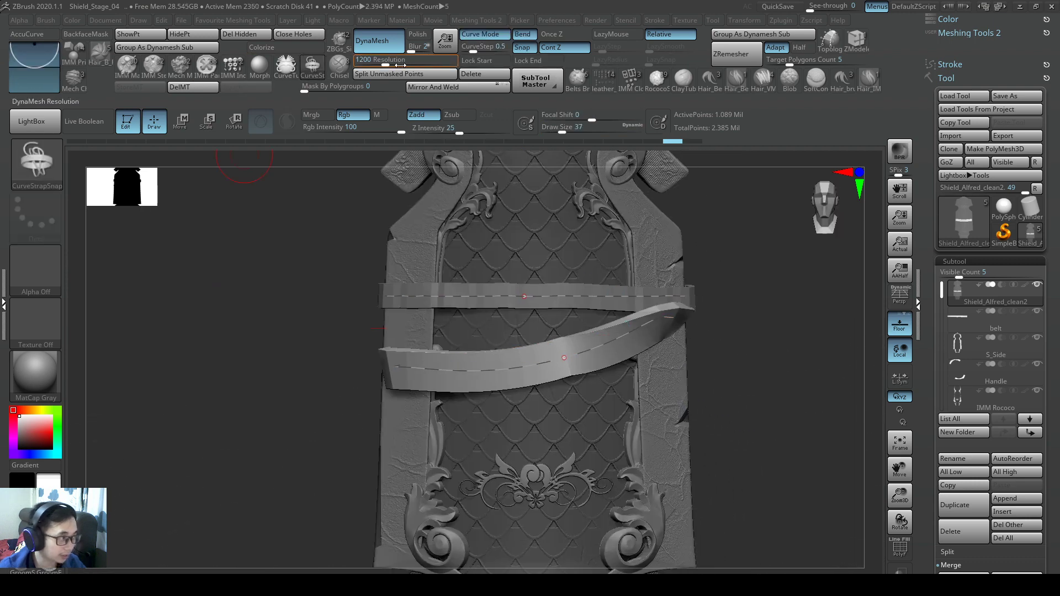
{"action": "left_click", "coordinate": [421, 82]}
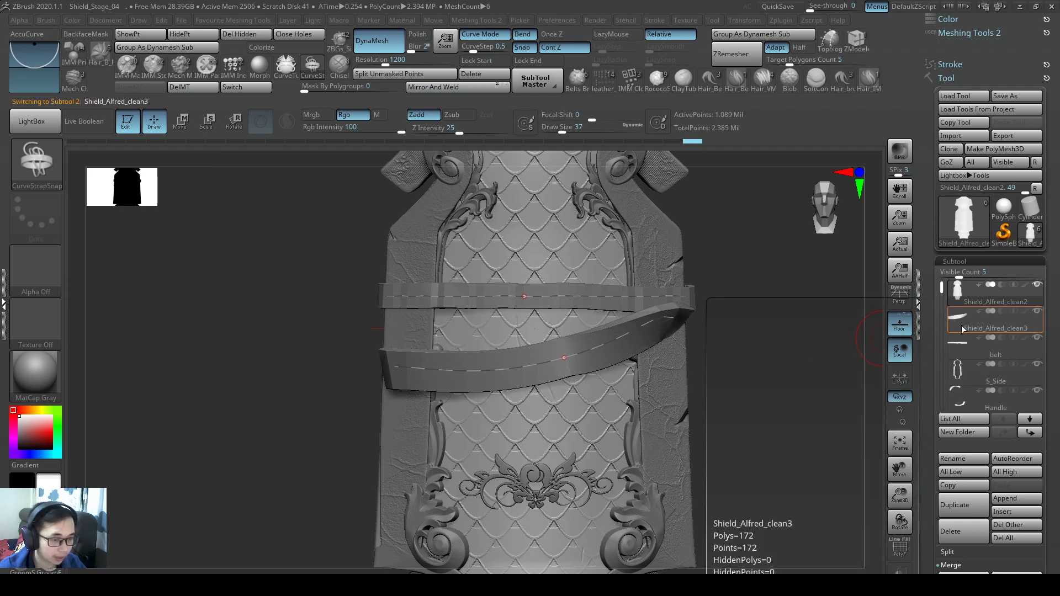
Step: Rename the new subtool belt2 and switch to the SnakeHook brush
{"action": "left_click", "coordinate": [959, 457]}
{"action": "type", "text": "belt2"}
{"action": "key", "text": "Return"}
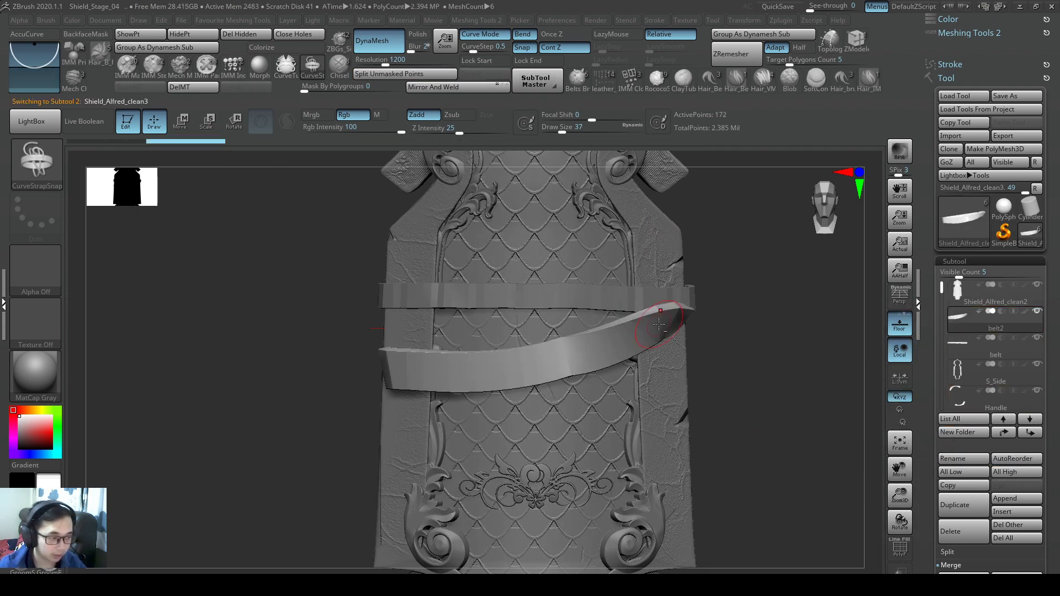
{"action": "key", "text": "b"}
{"action": "key", "text": "s"}
{"action": "key", "text": "h"}
Step: Enlarge the SnakeHook brush and pull belt2's end around the shield's side edge
{"action": "mouse_move", "coordinate": [725, 315]}
{"action": "left_mouse_down"}
{"action": "mouse_move", "coordinate": [702, 310]}
{"action": "mouse_move", "coordinate": [712, 311]}
{"action": "left_mouse_up"}
{"action": "key", "text": "s"}
{"action": "right_click_drag", "start_coordinate": [690, 331], "coordinate": [675, 361]}
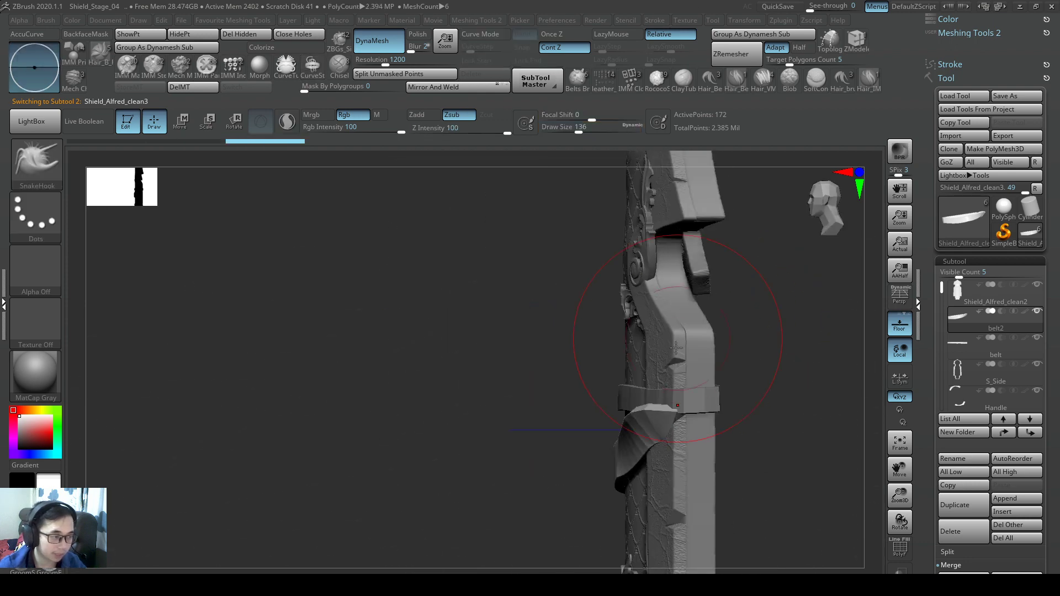
{"action": "key", "text": "s"}
{"action": "mouse_move", "coordinate": [685, 409]}
{"action": "left_mouse_down"}
{"action": "mouse_move", "coordinate": [712, 409]}
{"action": "mouse_move", "coordinate": [690, 464]}
{"action": "left_mouse_up"}
{"action": "mouse_move", "coordinate": [728, 420]}
{"action": "left_mouse_down"}
{"action": "mouse_move", "coordinate": [747, 422]}
{"action": "mouse_move", "coordinate": [679, 429]}
{"action": "left_mouse_up"}
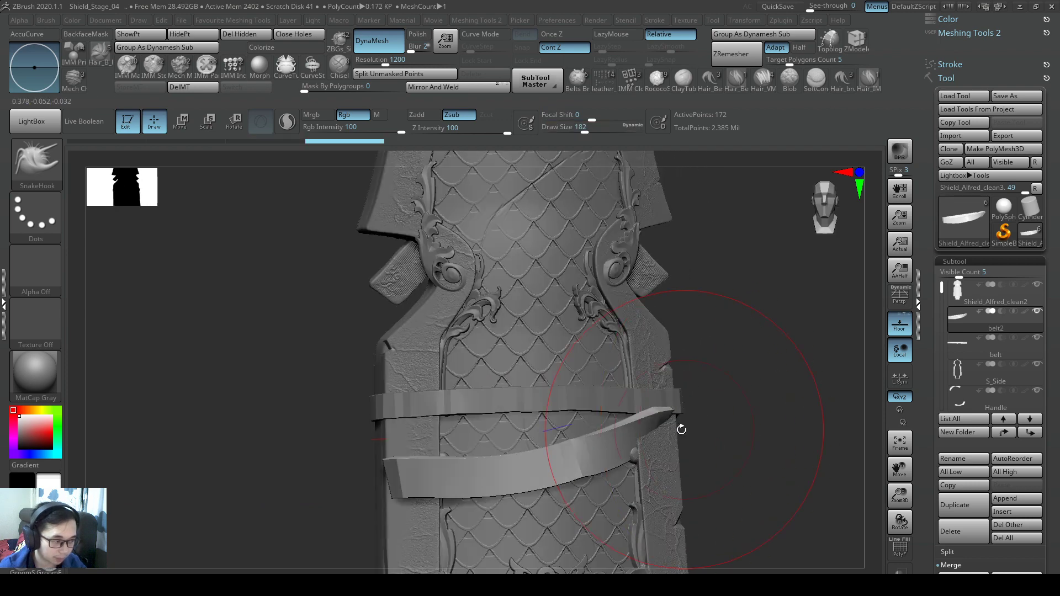
Step: Orbit around the shield to check the belt wrapping, reducing the brush size
{"action": "left_click_drag", "start_coordinate": [687, 424], "coordinate": [501, 407]}
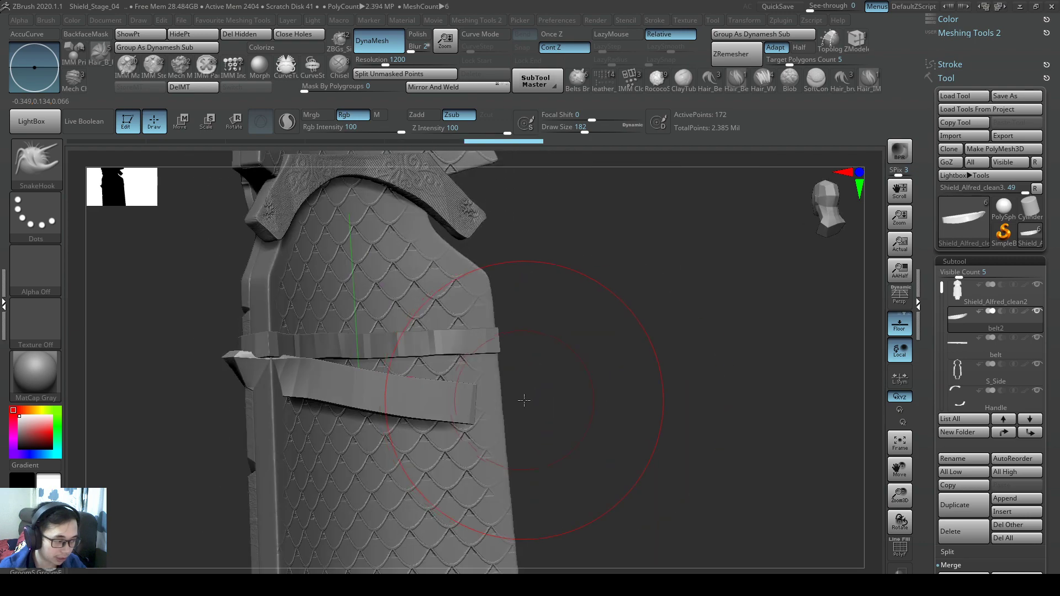
{"action": "left_click_drag", "start_coordinate": [512, 411], "coordinate": [622, 378]}
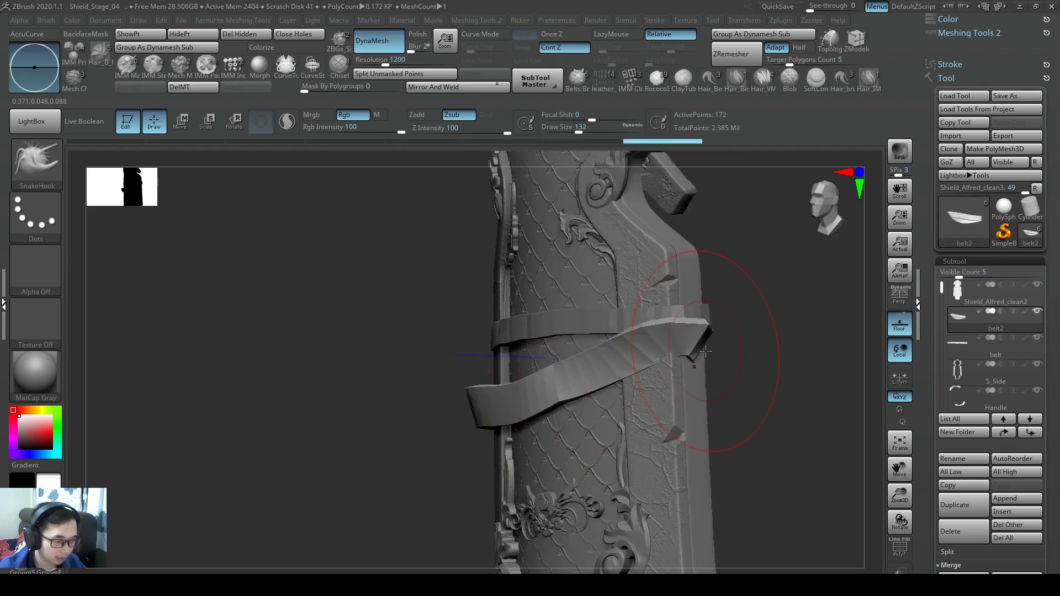
{"action": "mouse_move", "coordinate": [710, 332]}
{"action": "left_mouse_down"}
{"action": "mouse_move", "coordinate": [673, 370]}
{"action": "mouse_move", "coordinate": [651, 366]}
{"action": "mouse_move", "coordinate": [686, 350]}
{"action": "left_mouse_up"}
{"action": "key", "text": "s"}
{"action": "left_click", "coordinate": [672, 375]}
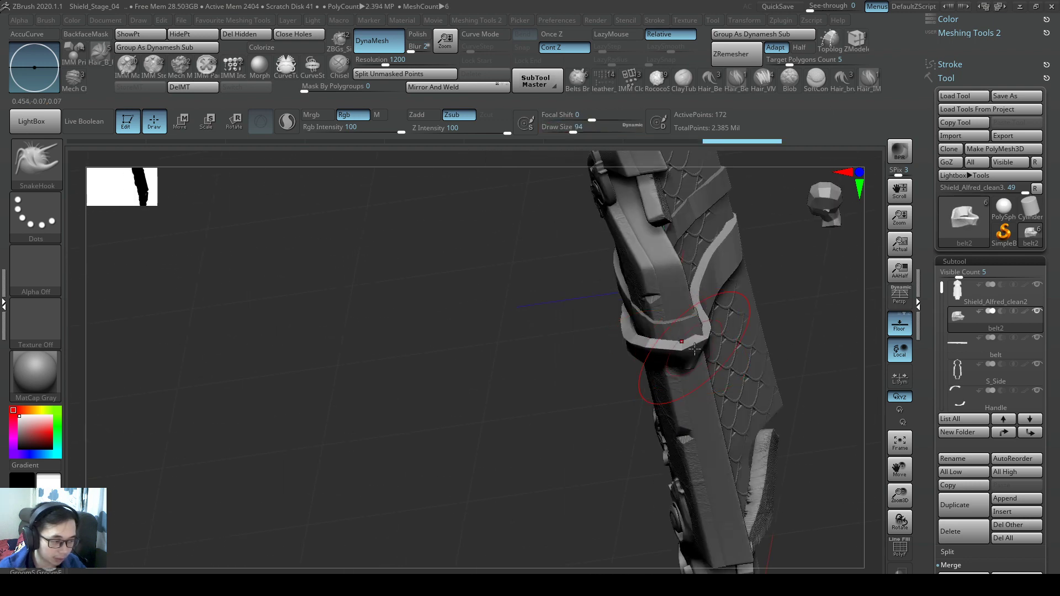
{"action": "right_click_drag", "start_coordinate": [697, 351], "coordinate": [733, 346]}
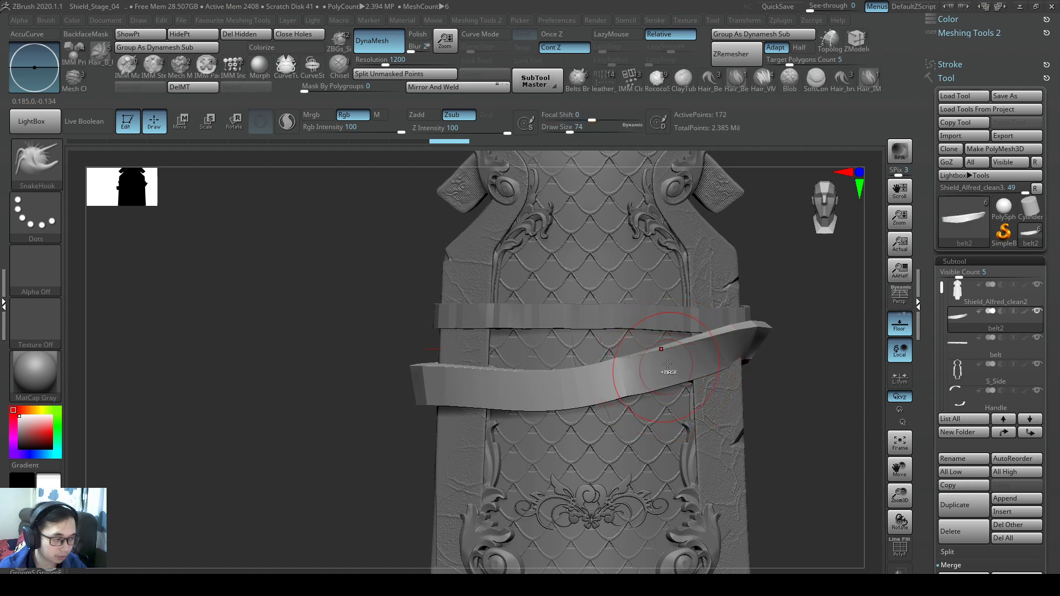
{"action": "key", "text": "f"}
{"action": "right_click_drag", "start_coordinate": [718, 386], "coordinate": [748, 338], "text": "ctrl"}
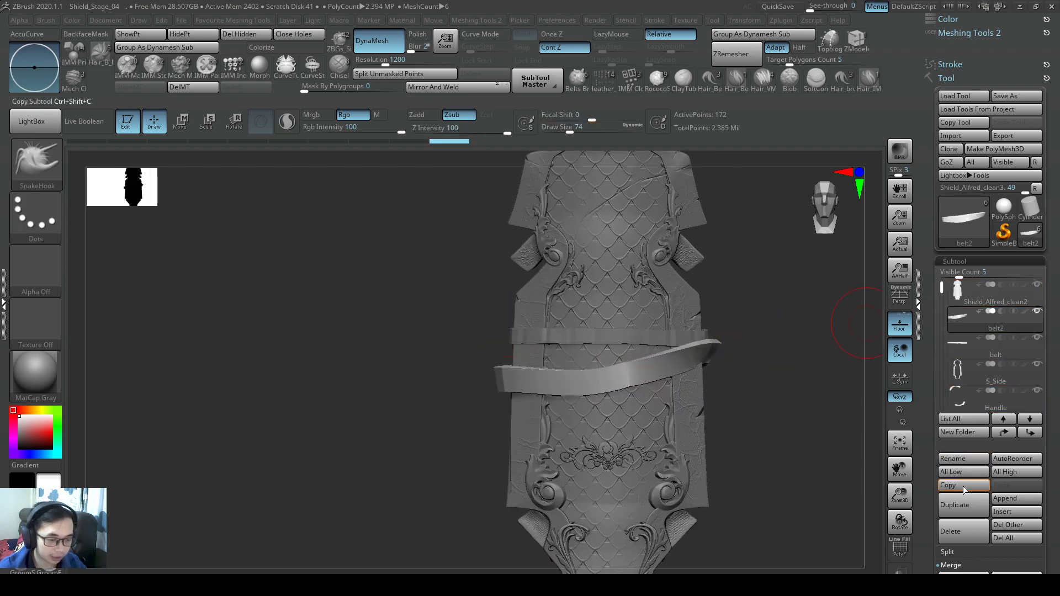
{"action": "key", "text": "w"}
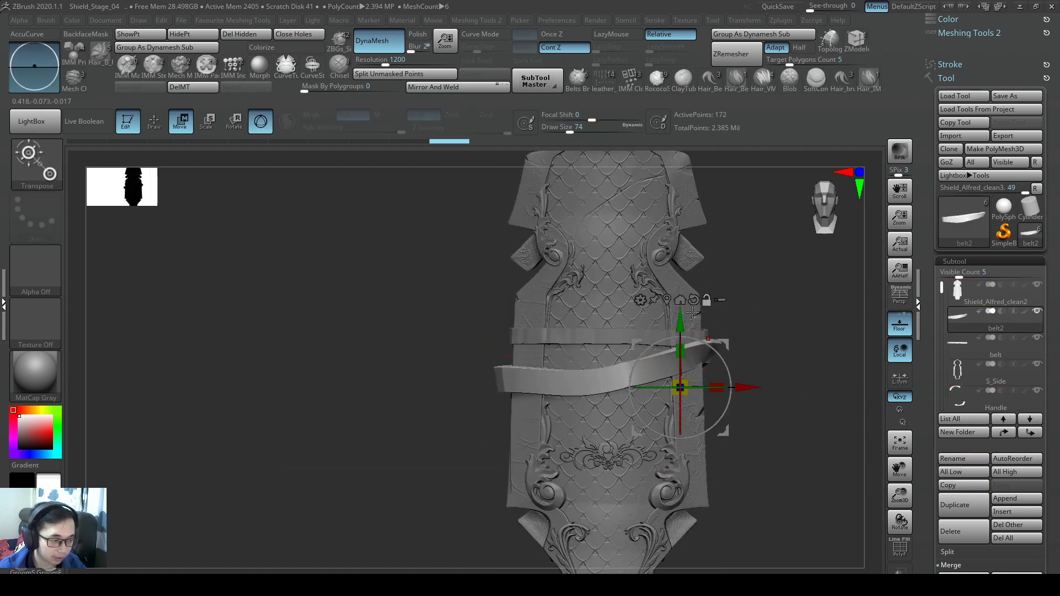
{"action": "left_click", "coordinate": [672, 292], "text": "alt"}
{"action": "left_click", "coordinate": [629, 336], "text": "alt"}
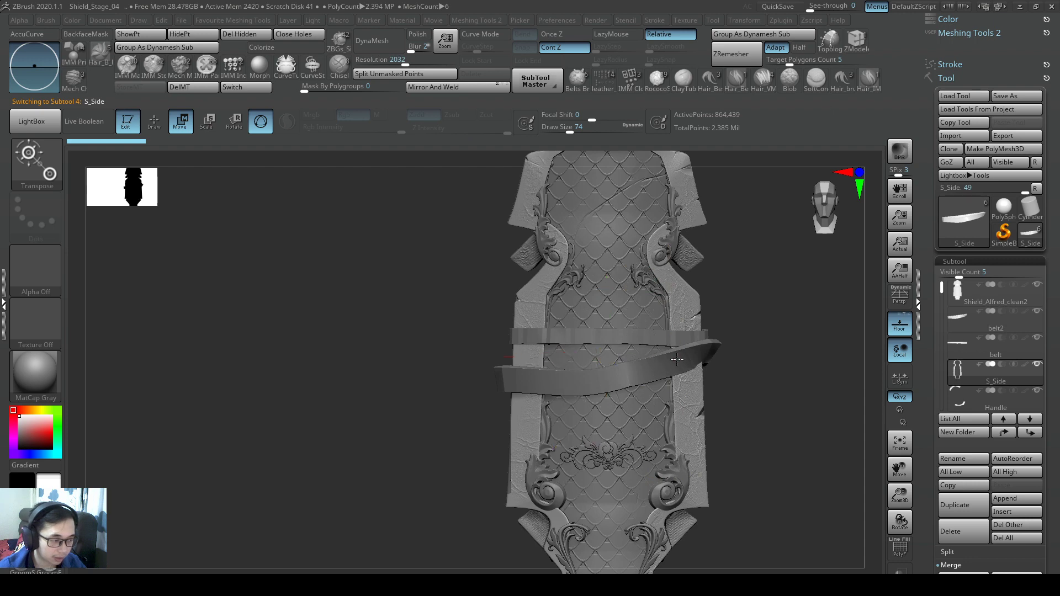
{"action": "left_click", "coordinate": [658, 207]}
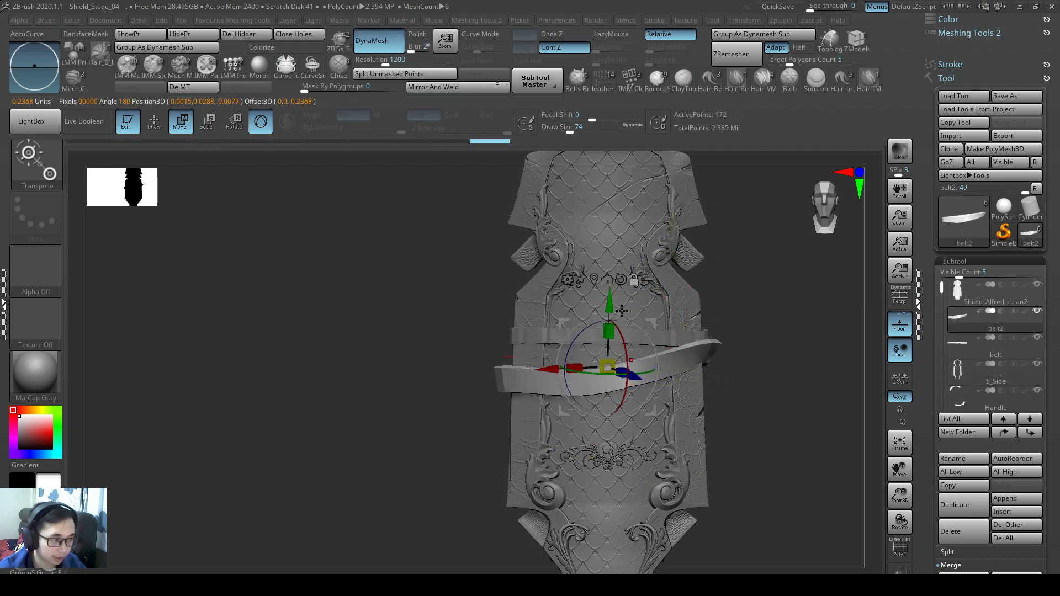
{"action": "left_click", "coordinate": [629, 362], "text": "alt"}
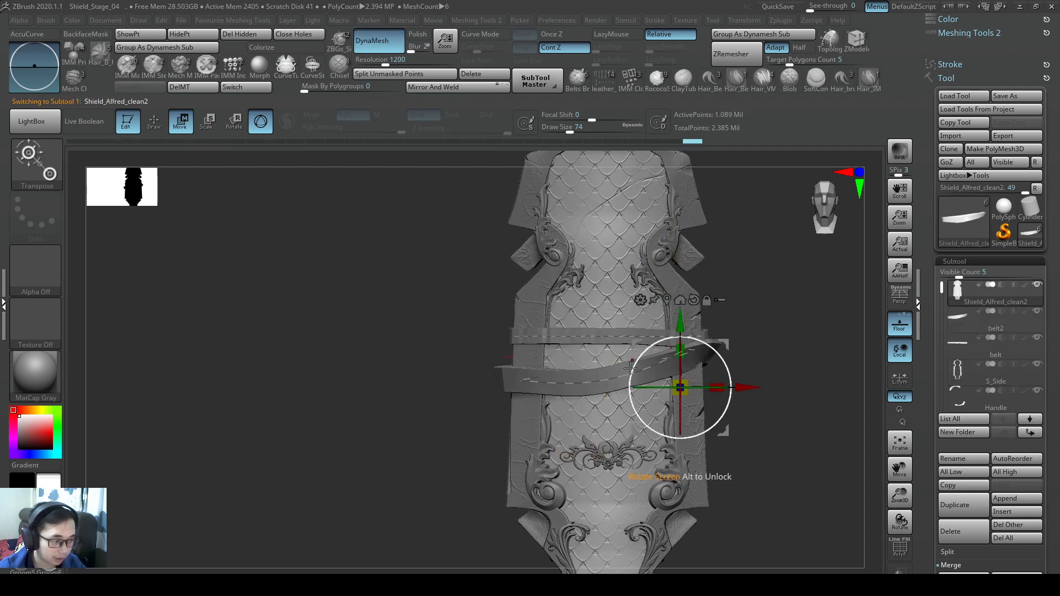
{"action": "left_click", "coordinate": [627, 376], "text": "alt"}
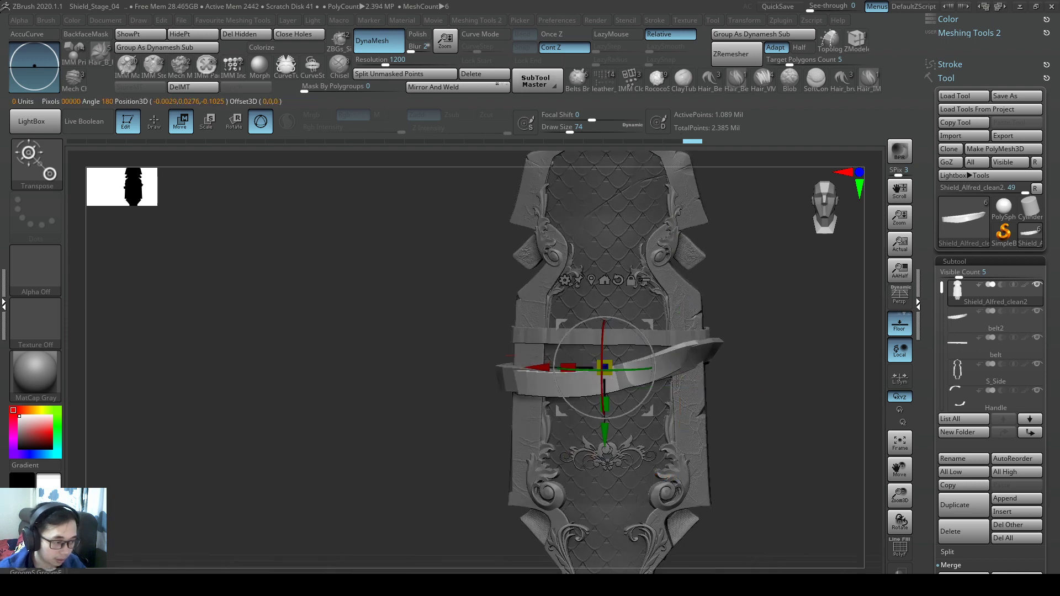
{"action": "left_click_drag", "start_coordinate": [596, 354], "coordinate": [624, 353]}
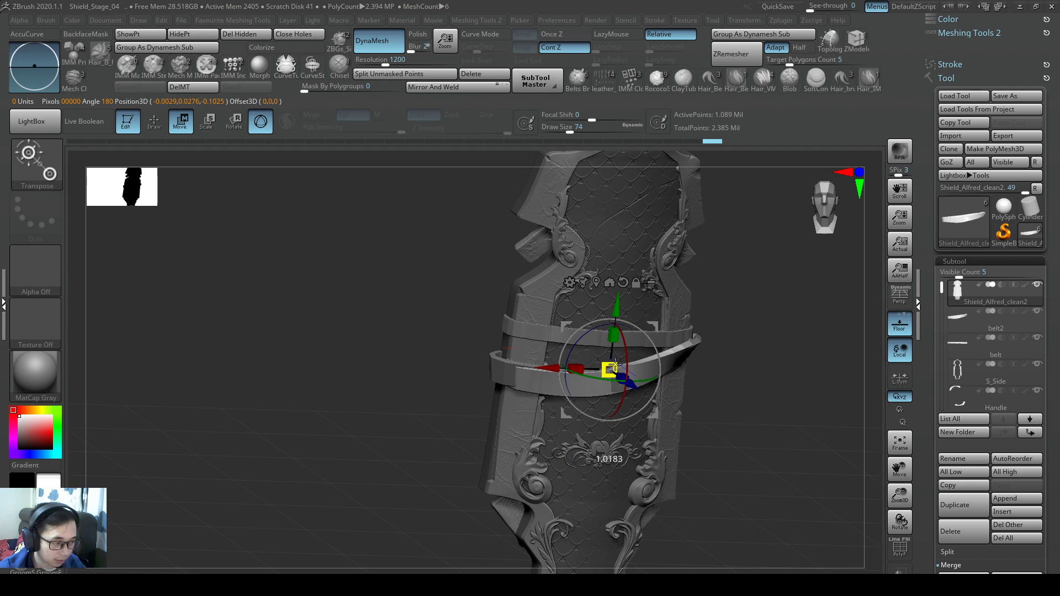
{"action": "mouse_move", "coordinate": [692, 140]}
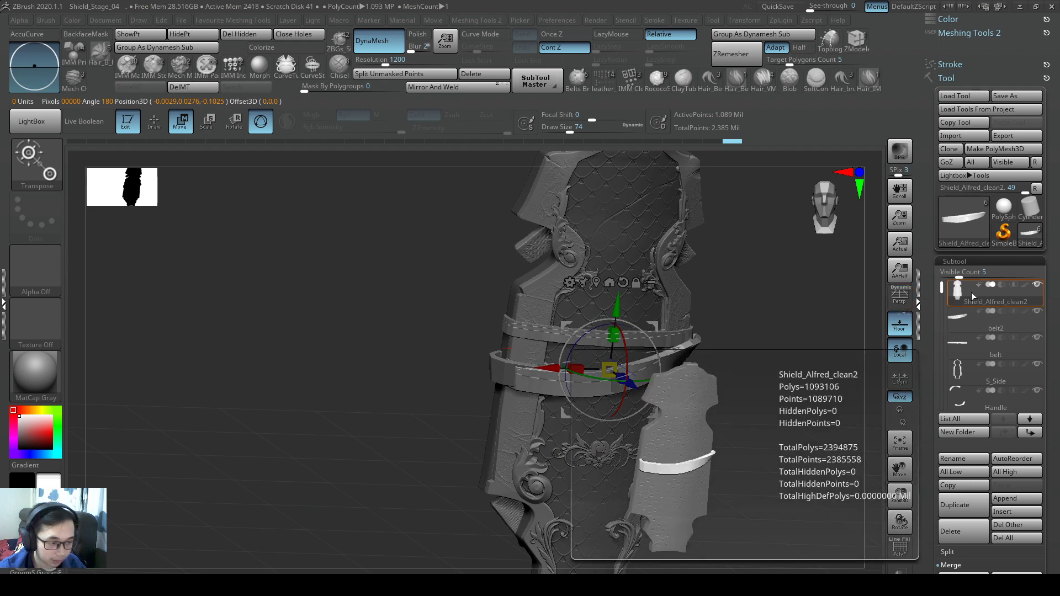
{"action": "left_click", "coordinate": [693, 142]}
{"action": "left_click_drag", "start_coordinate": [689, 145], "coordinate": [632, 142]}
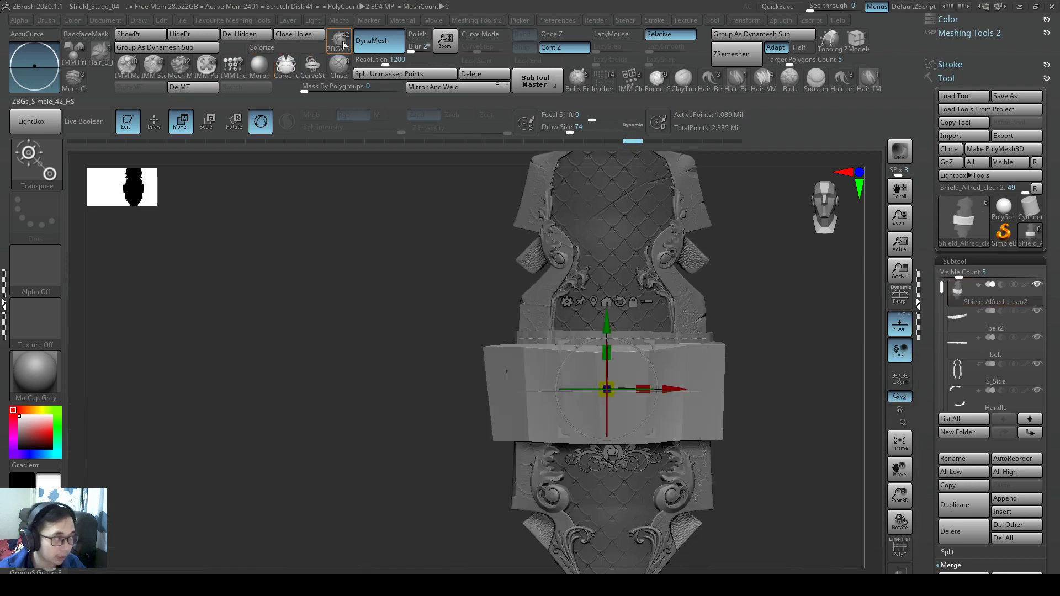
{"action": "left_click", "coordinate": [371, 77]}
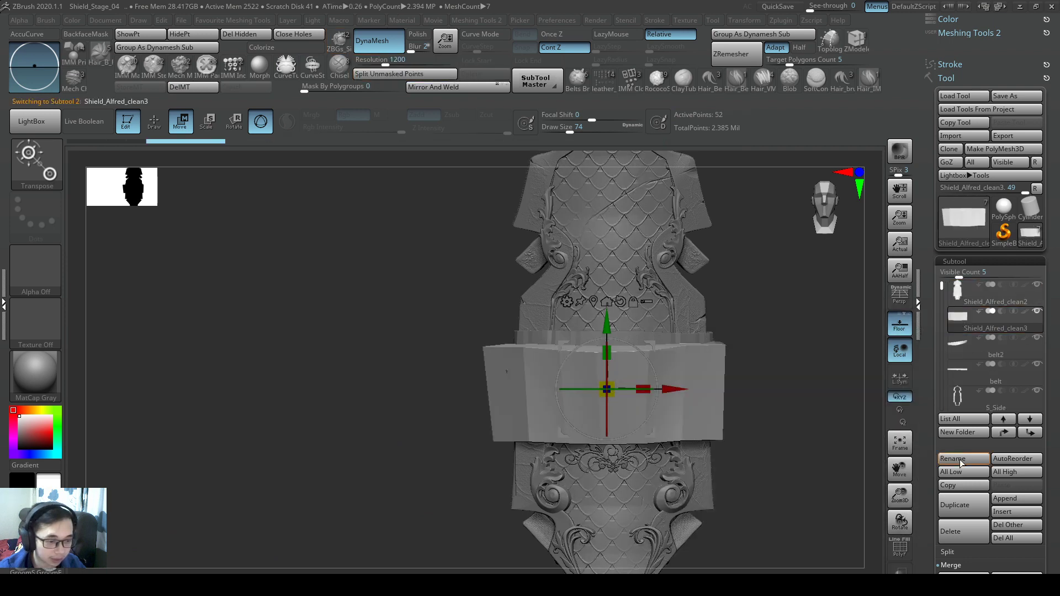
{"action": "left_click", "coordinate": [961, 529]}
{"action": "left_click", "coordinate": [960, 323]}
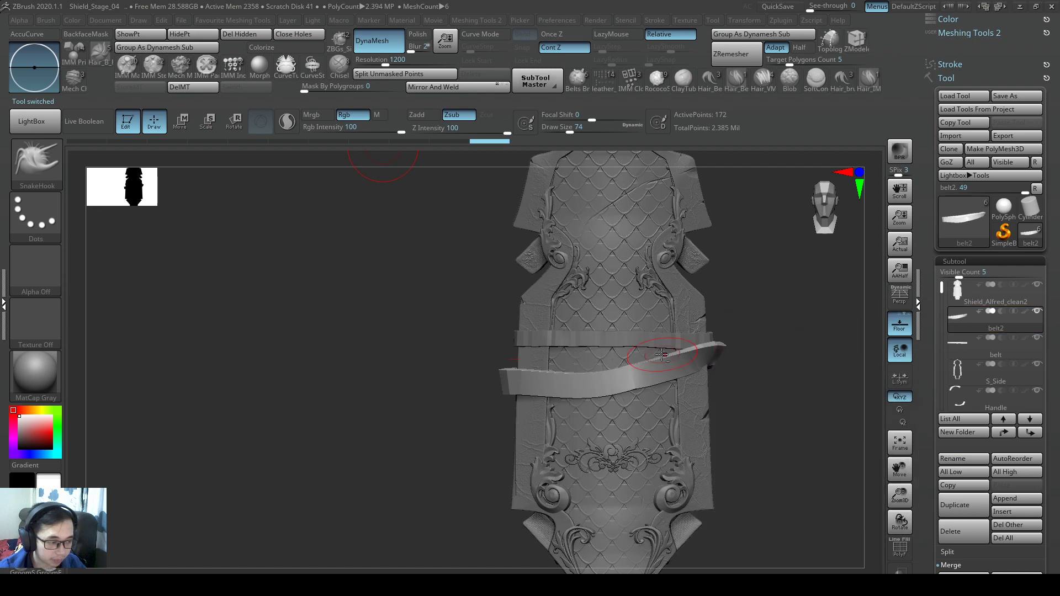
Step: Scale belt2 down slightly with Transpose, then return to SnakeHook and view the side edge
{"action": "key", "text": "w"}
{"action": "left_click_drag", "start_coordinate": [612, 368], "coordinate": [607, 368]}
{"action": "key", "text": "s"}
{"action": "left_click_drag", "start_coordinate": [718, 359], "coordinate": [745, 359]}
{"action": "scroll", "coordinate": [726, 355], "scroll_direction": "up", "scroll_amount": 3}
{"action": "key", "text": "s"}
{"action": "key", "text": "q"}
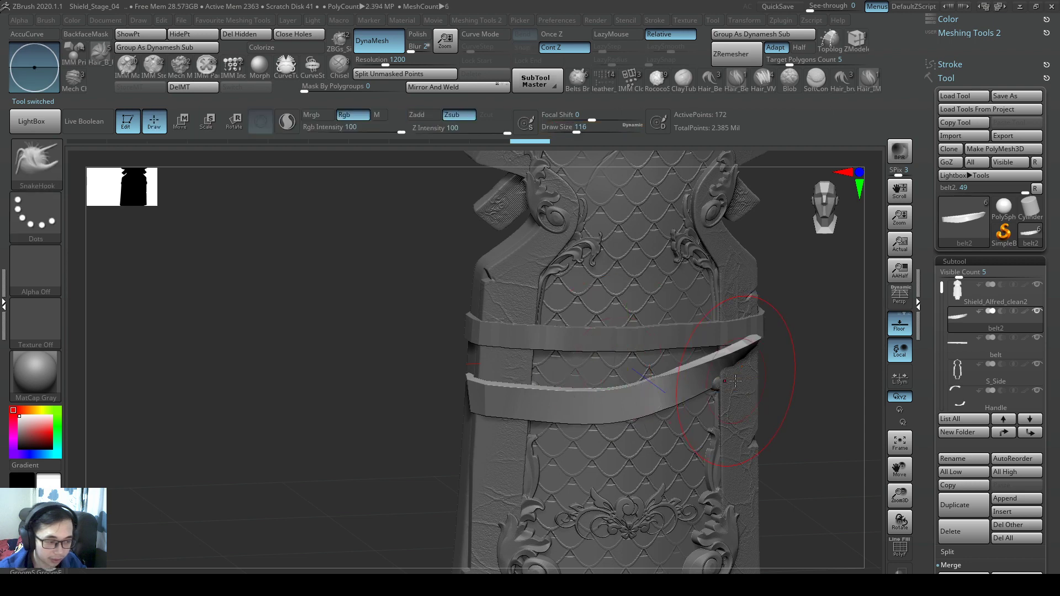
{"action": "mouse_move", "coordinate": [741, 385]}
{"action": "right_mouse_down"}
{"action": "mouse_move", "coordinate": [764, 355]}
{"action": "mouse_move", "coordinate": [788, 362]}
{"action": "mouse_move", "coordinate": [746, 382]}
{"action": "mouse_move", "coordinate": [715, 354]}
{"action": "mouse_move", "coordinate": [757, 358]}
{"action": "right_mouse_up"}
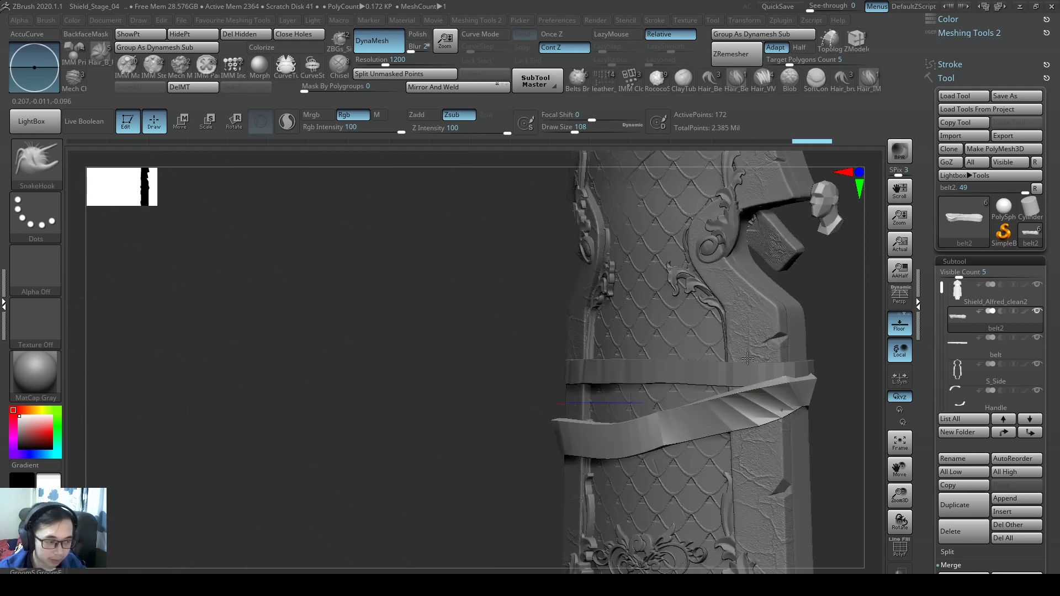
Step: Check the belt edit with undo/redo and subdivide the belt once with Ctrl+D
{"action": "mouse_move", "coordinate": [756, 352]}
{"action": "right_mouse_down"}
{"action": "mouse_move", "coordinate": [800, 353]}
{"action": "mouse_move", "coordinate": [587, 368]}
{"action": "mouse_move", "coordinate": [634, 359]}
{"action": "right_mouse_up"}
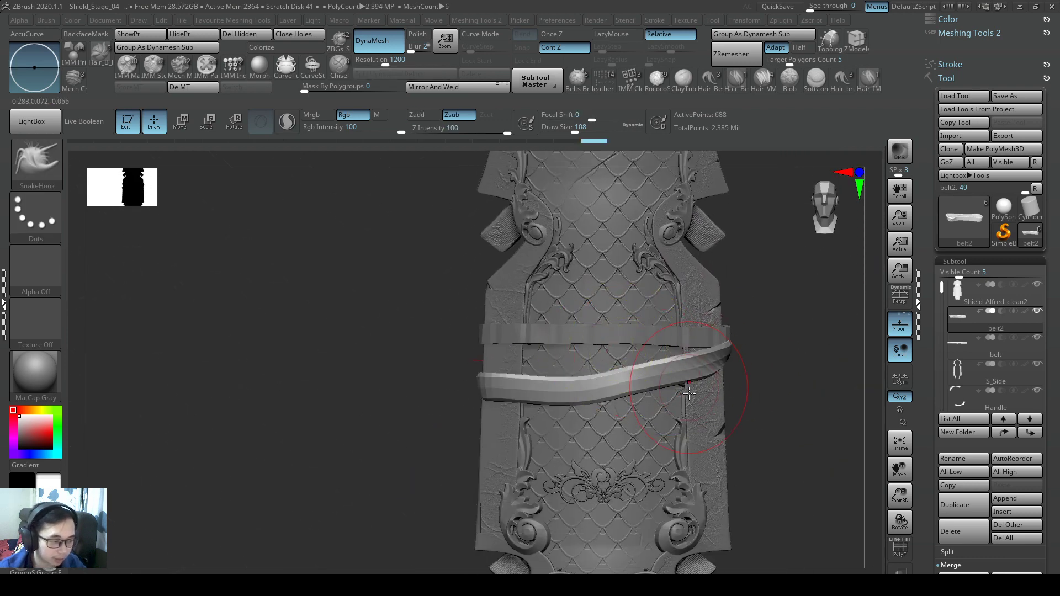
{"action": "mouse_move", "coordinate": [690, 399]}
{"action": "right_mouse_down"}
{"action": "mouse_move", "coordinate": [594, 379]}
{"action": "mouse_move", "coordinate": [654, 388]}
{"action": "mouse_move", "coordinate": [676, 408]}
{"action": "right_mouse_up"}
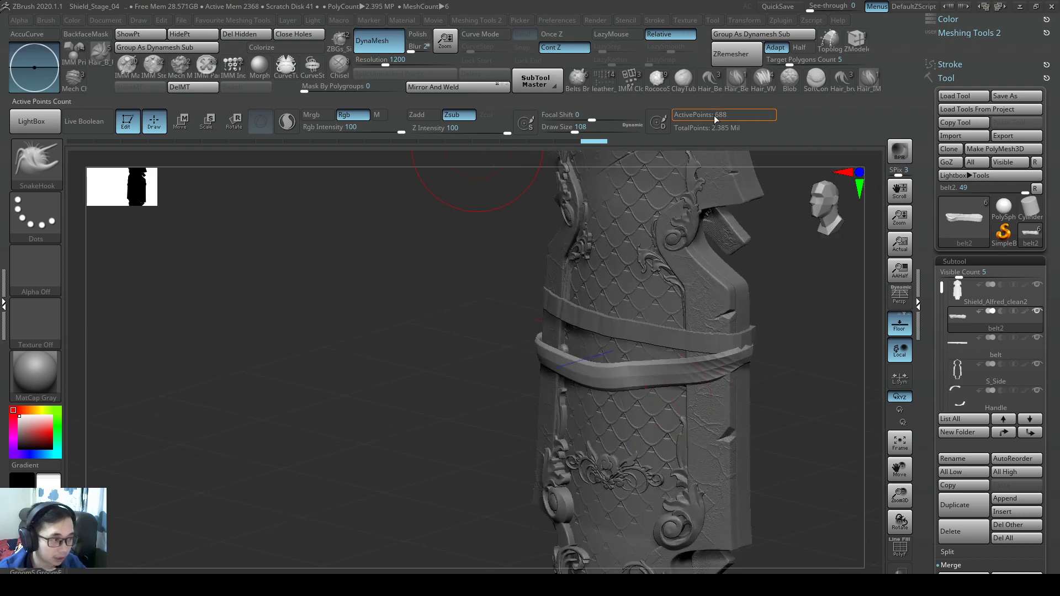
{"action": "key", "text": "ctrl+z"}
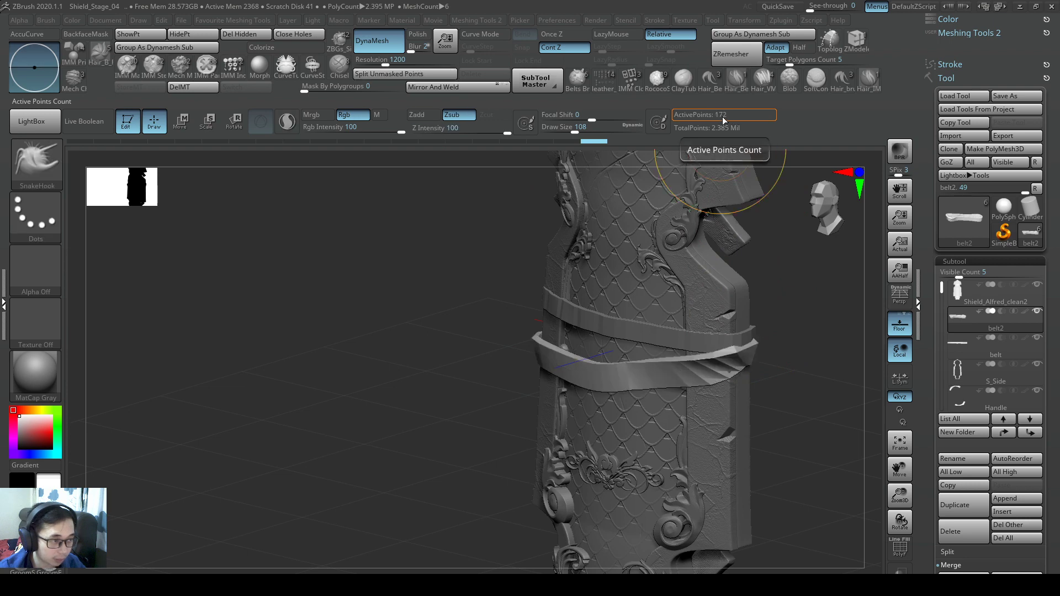
{"action": "key", "text": "ctrl+shift+z"}
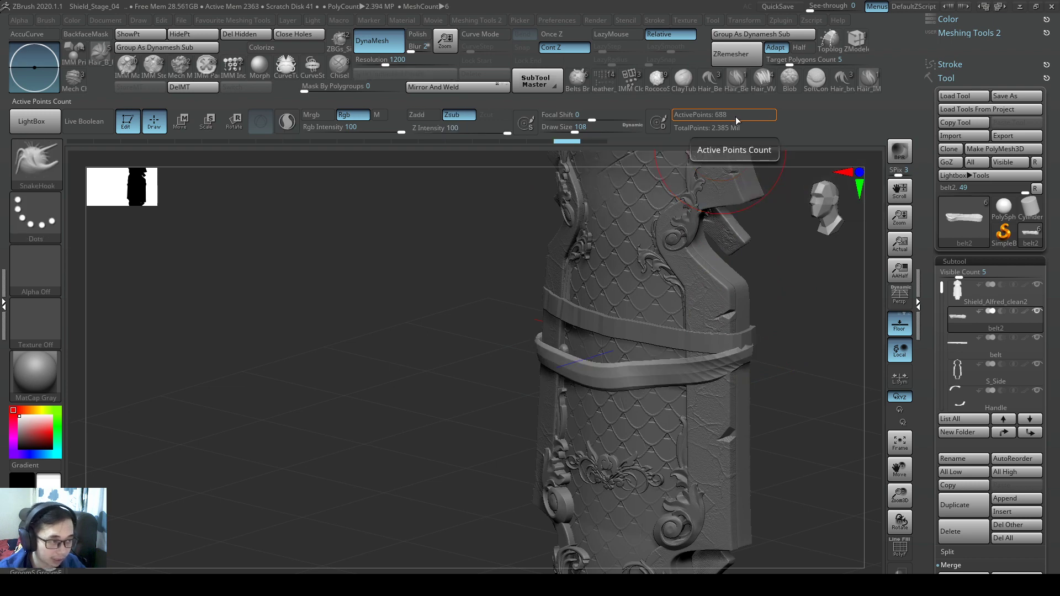
{"action": "key", "text": "ctrl+d"}
Step: Resize the brush while orbiting between front and side views of the shield's right edge
{"action": "right_click_drag", "start_coordinate": [756, 331], "coordinate": [766, 359]}
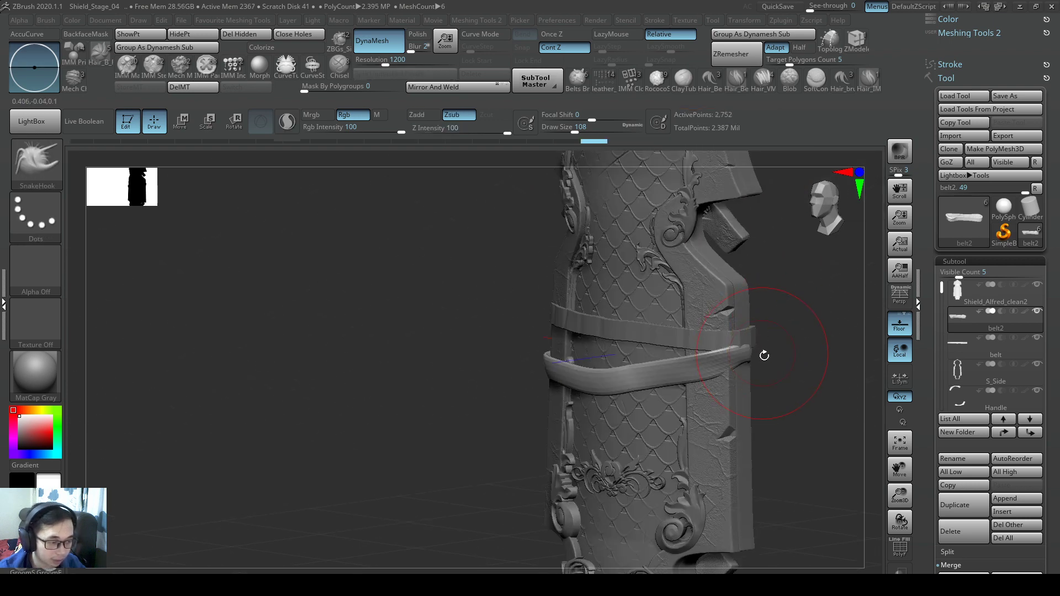
{"action": "mouse_move", "coordinate": [755, 371]}
{"action": "left_mouse_down"}
{"action": "mouse_move", "coordinate": [731, 377]}
{"action": "mouse_move", "coordinate": [743, 366]}
{"action": "left_mouse_up"}
{"action": "key", "text": "s"}
{"action": "mouse_move", "coordinate": [742, 367]}
{"action": "right_mouse_down"}
{"action": "mouse_move", "coordinate": [737, 355]}
{"action": "mouse_move", "coordinate": [773, 348]}
{"action": "right_mouse_up"}
{"action": "key", "text": "s"}
{"action": "left_click_drag", "start_coordinate": [798, 353], "coordinate": [785, 352]}
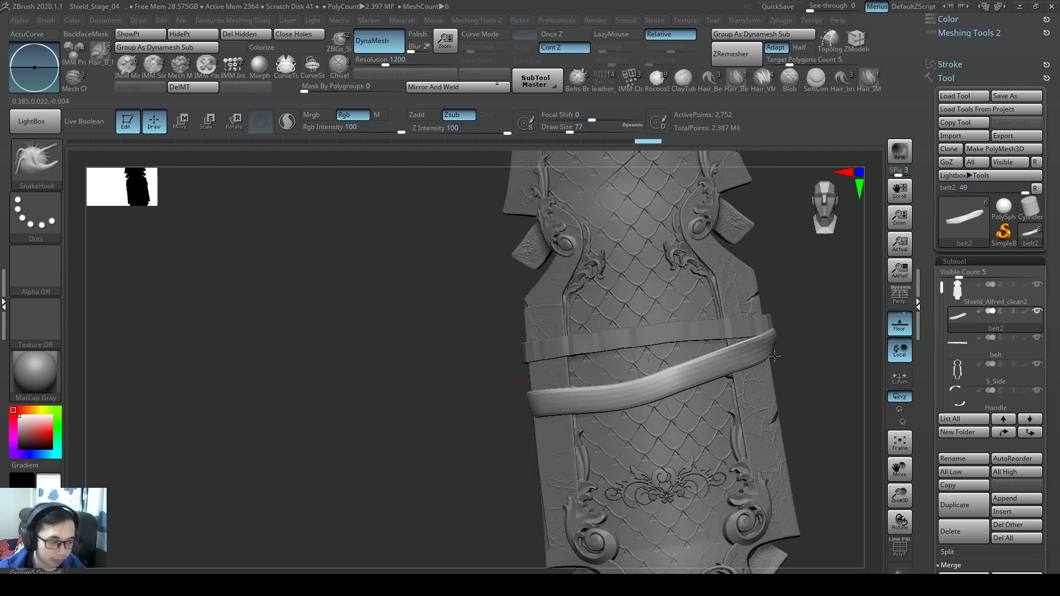
{"action": "right_click_drag", "start_coordinate": [780, 354], "coordinate": [718, 359]}
{"action": "right_click_drag", "start_coordinate": [575, 361], "coordinate": [656, 374], "text": "alt"}
{"action": "key", "text": "s"}
{"action": "left_click_drag", "start_coordinate": [629, 375], "coordinate": [646, 375]}
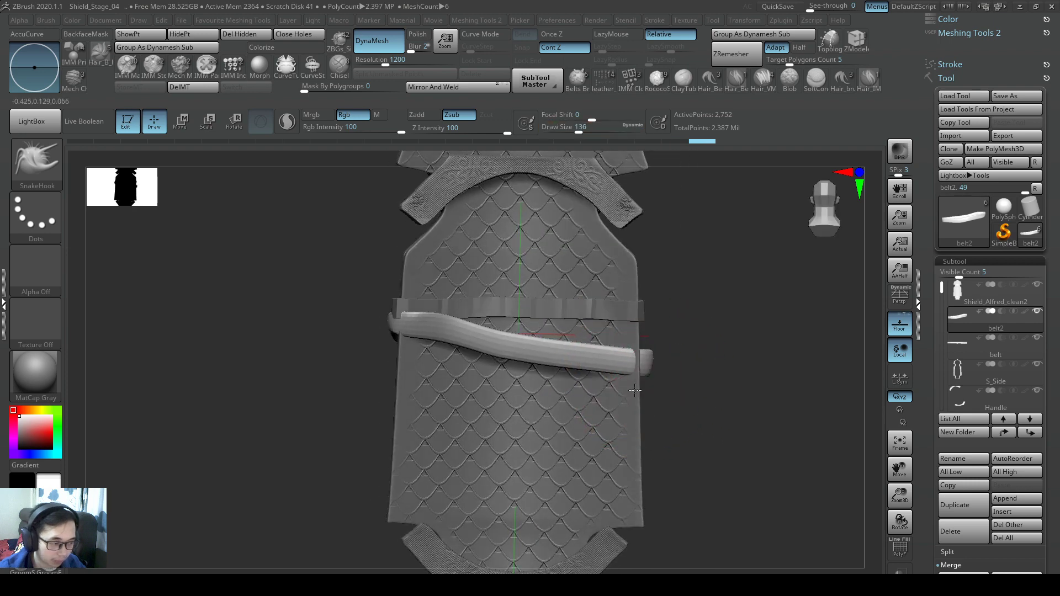
{"action": "mouse_move", "coordinate": [646, 372]}
{"action": "right_mouse_down"}
{"action": "mouse_move", "coordinate": [603, 369]}
{"action": "mouse_move", "coordinate": [626, 387]}
{"action": "mouse_move", "coordinate": [651, 358]}
{"action": "mouse_move", "coordinate": [722, 355]}
{"action": "mouse_move", "coordinate": [645, 379]}
{"action": "mouse_move", "coordinate": [587, 371]}
{"action": "mouse_move", "coordinate": [620, 360]}
{"action": "mouse_move", "coordinate": [587, 357]}
{"action": "mouse_move", "coordinate": [635, 376]}
{"action": "mouse_move", "coordinate": [526, 355]}
{"action": "right_mouse_up"}
Step: Make Shield_Alfred_clean2 active, change subdivision level, and frame the whole shield
{"action": "left_click", "coordinate": [722, 354], "text": "alt"}
{"action": "key", "text": "shift+d"}
{"action": "key", "text": "shift+d"}
{"action": "key", "text": "d"}
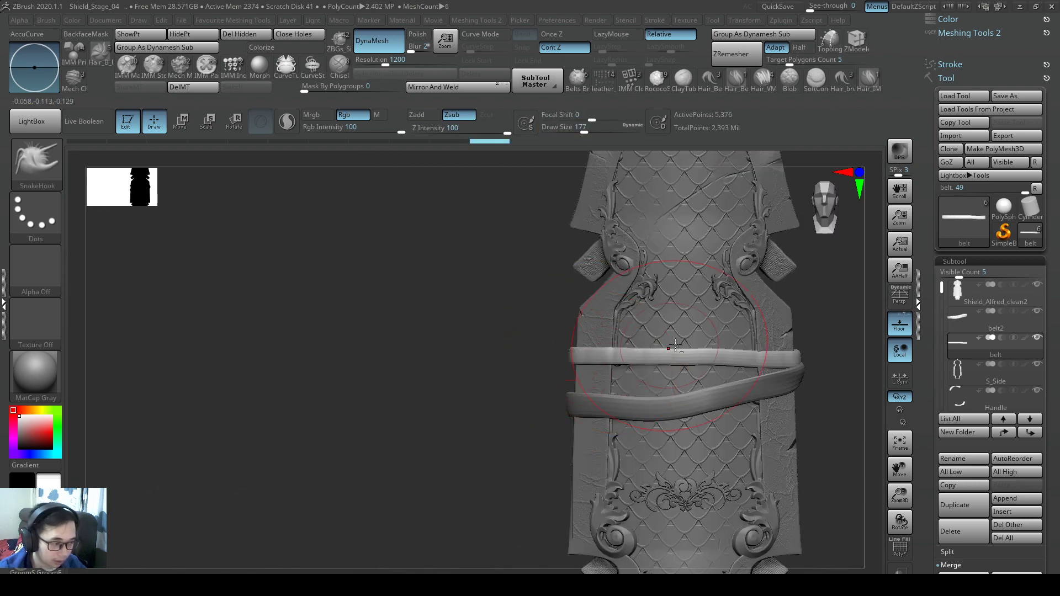
{"action": "mouse_move", "coordinate": [683, 345]}
{"action": "right_mouse_down", "text": "ctrl"}
{"action": "mouse_move", "coordinate": [690, 310]}
{"action": "mouse_move", "coordinate": [607, 332]}
{"action": "right_mouse_up", "text": "ctrl"}
Step: Make the shield body the active subtool and zoom in on its upper half
{"action": "left_click", "coordinate": [673, 331], "text": "alt"}
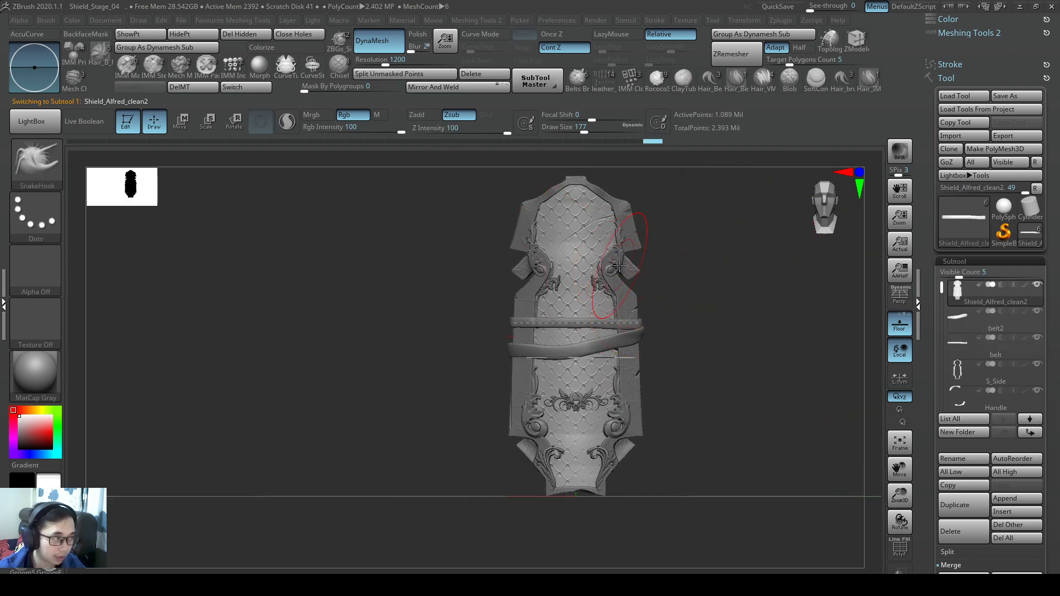
{"action": "mouse_move", "coordinate": [619, 265]}
{"action": "right_mouse_down", "text": "ctrl"}
{"action": "mouse_move", "coordinate": [686, 307]}
{"action": "mouse_move", "coordinate": [585, 221]}
{"action": "right_mouse_up", "text": "ctrl"}
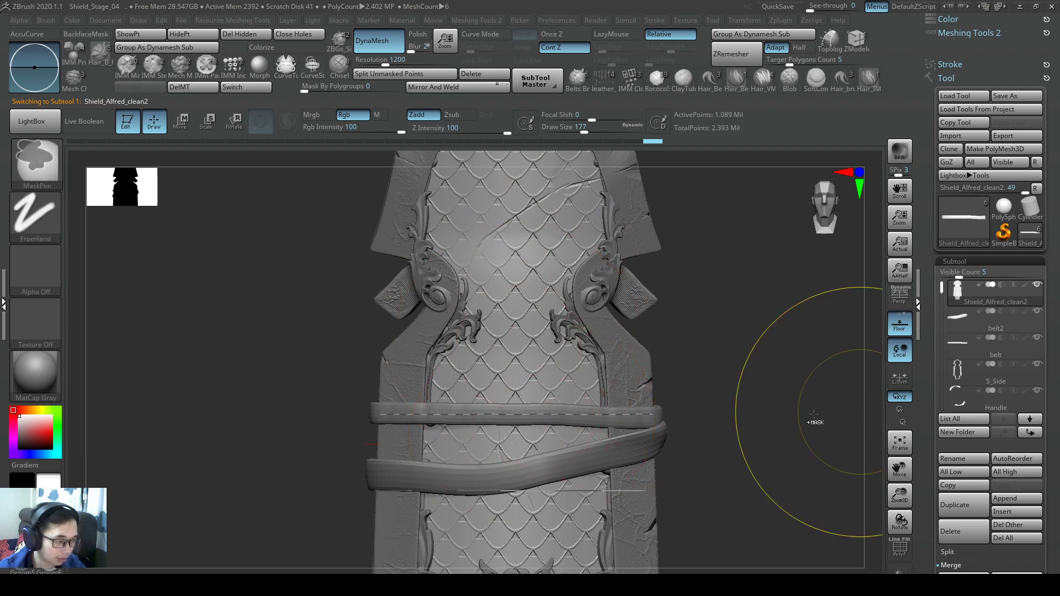
{"action": "left_click_drag", "start_coordinate": [728, 408], "coordinate": [351, 409], "text": "ctrl"}
{"action": "left_click_drag", "start_coordinate": [341, 480], "coordinate": [708, 500]}
{"action": "key", "text": "Escape"}
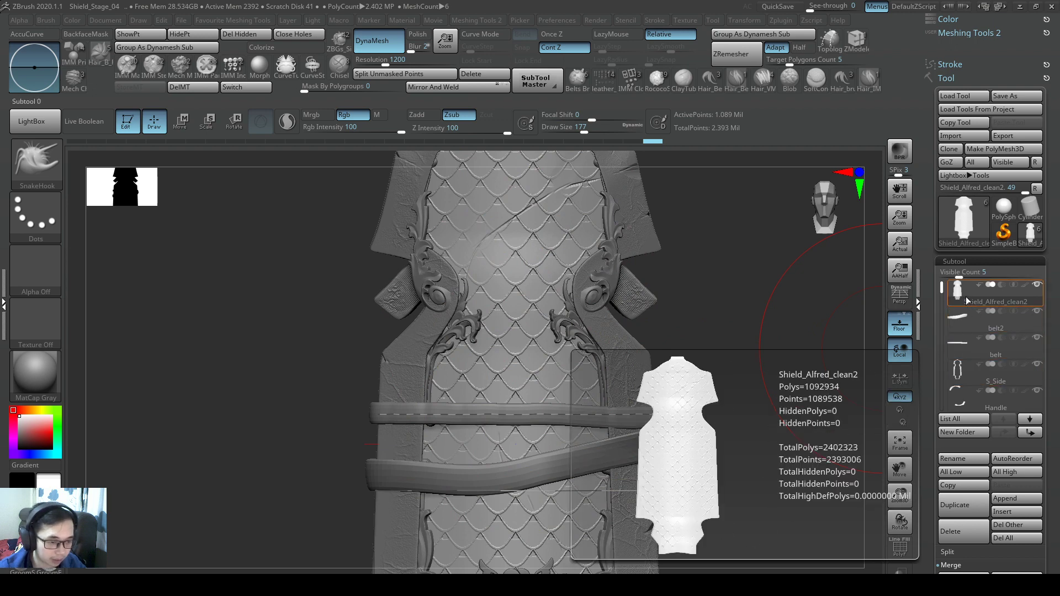
Step: Toggle Solo to inspect the shield body alone, then delete the leftover curve via Curve Functions
{"action": "key", "text": "shift+s"}
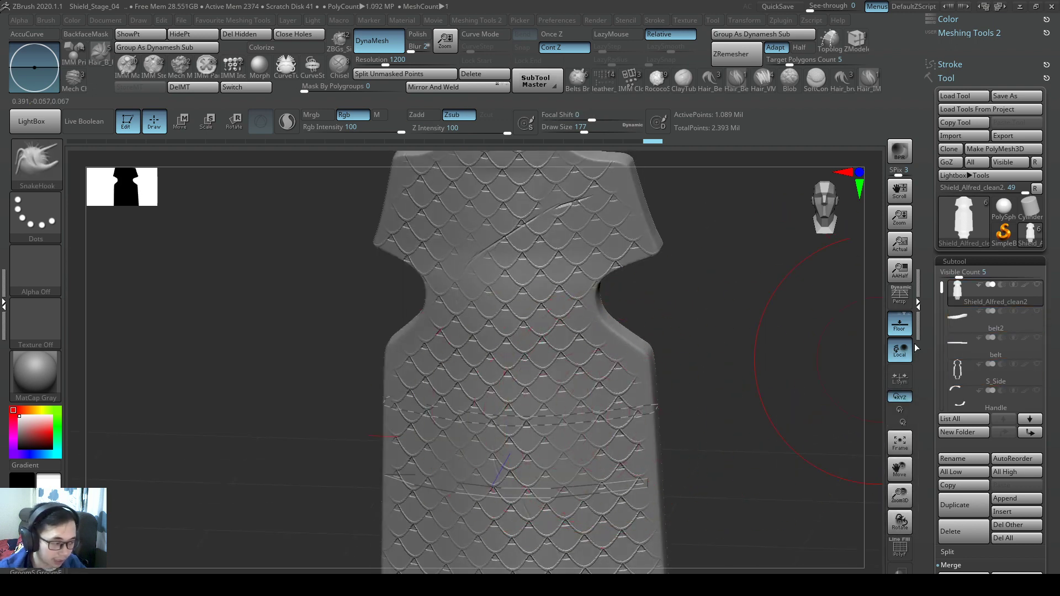
{"action": "key", "text": "shift+s"}
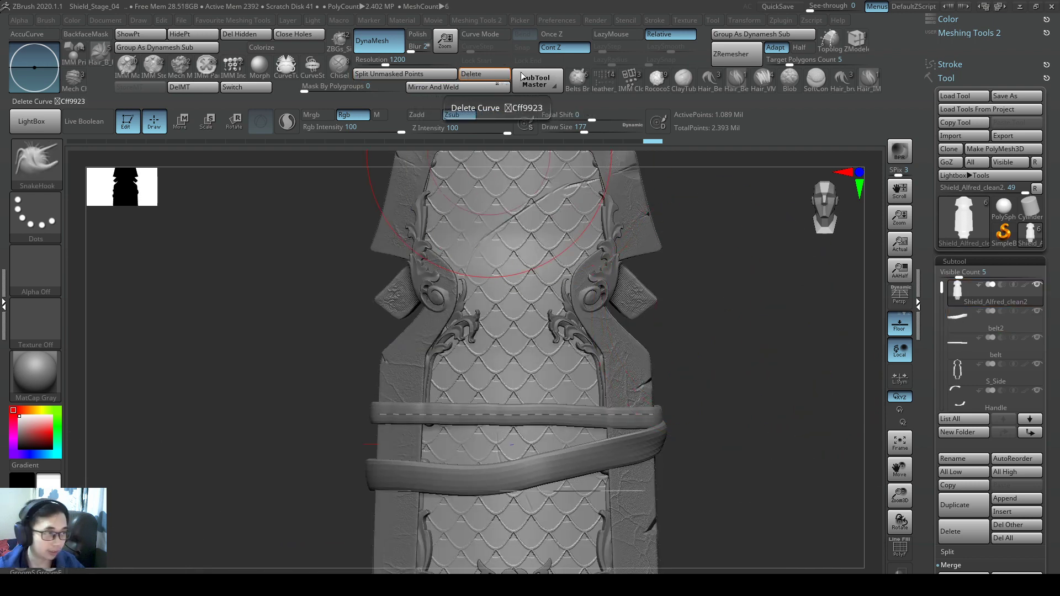
{"action": "left_click", "coordinate": [656, 20]}
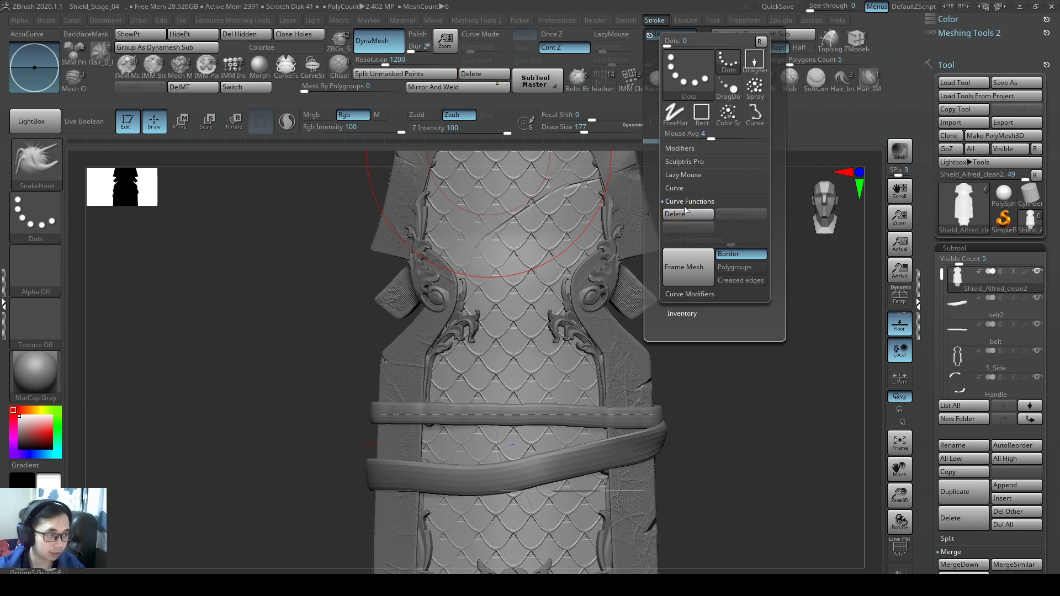
{"action": "left_click", "coordinate": [698, 219]}
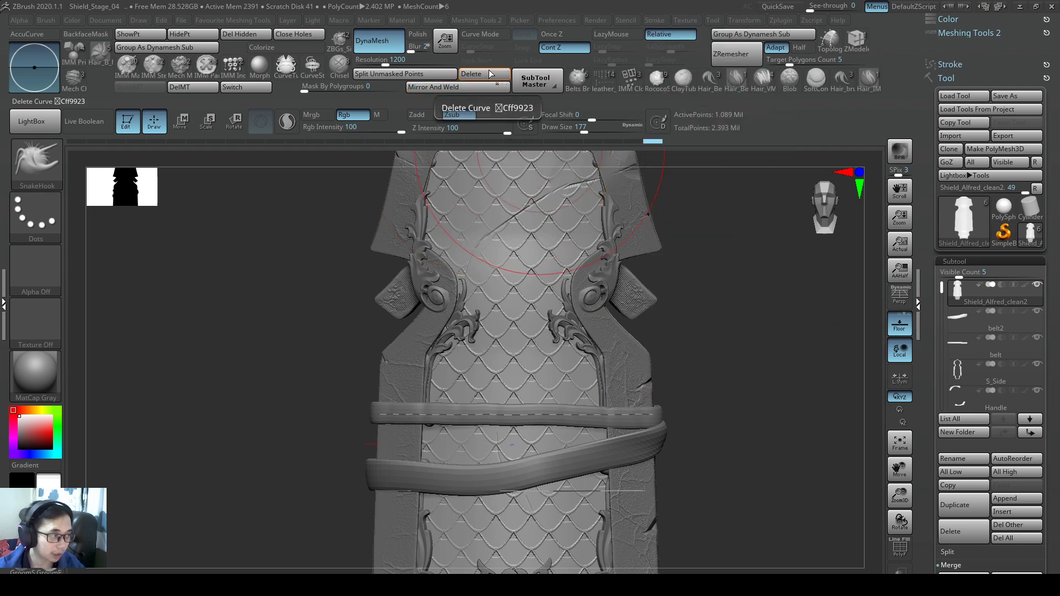
Step: At brush size 94, mask a band across the shield's upper front and hide everything else
{"action": "left_click_drag", "start_coordinate": [690, 354], "coordinate": [640, 367], "text": "alt"}
{"action": "key", "text": "s"}
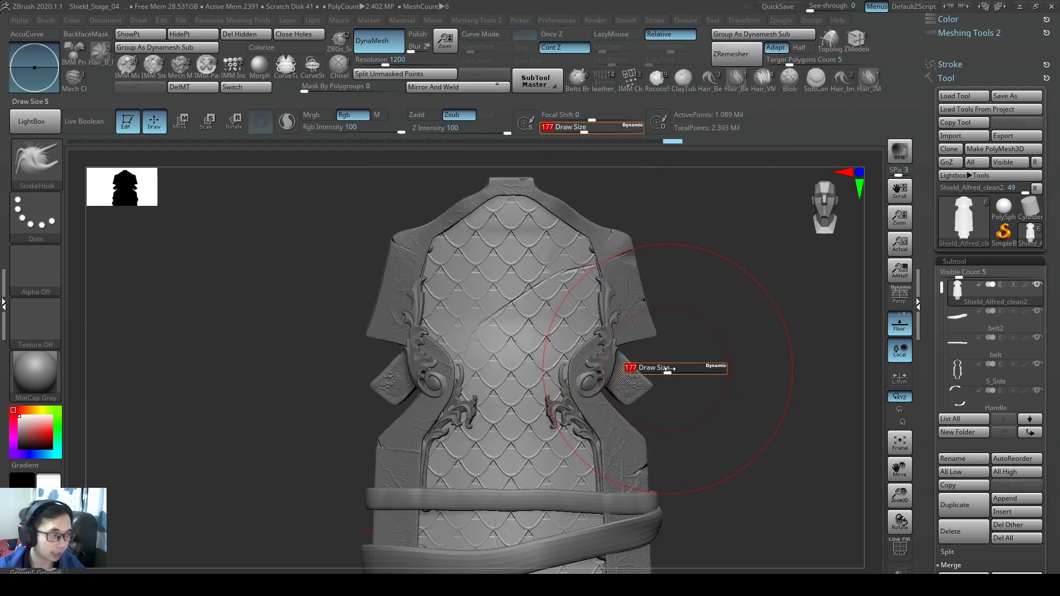
{"action": "left_click_drag", "start_coordinate": [663, 264], "coordinate": [354, 304], "text": "ctrl"}
{"action": "mouse_move", "coordinate": [596, 358]}
{"action": "left_mouse_down", "text": "alt"}
{"action": "mouse_move", "coordinate": [617, 426]}
{"action": "mouse_move", "coordinate": [745, 326]}
{"action": "left_mouse_up", "text": "alt"}
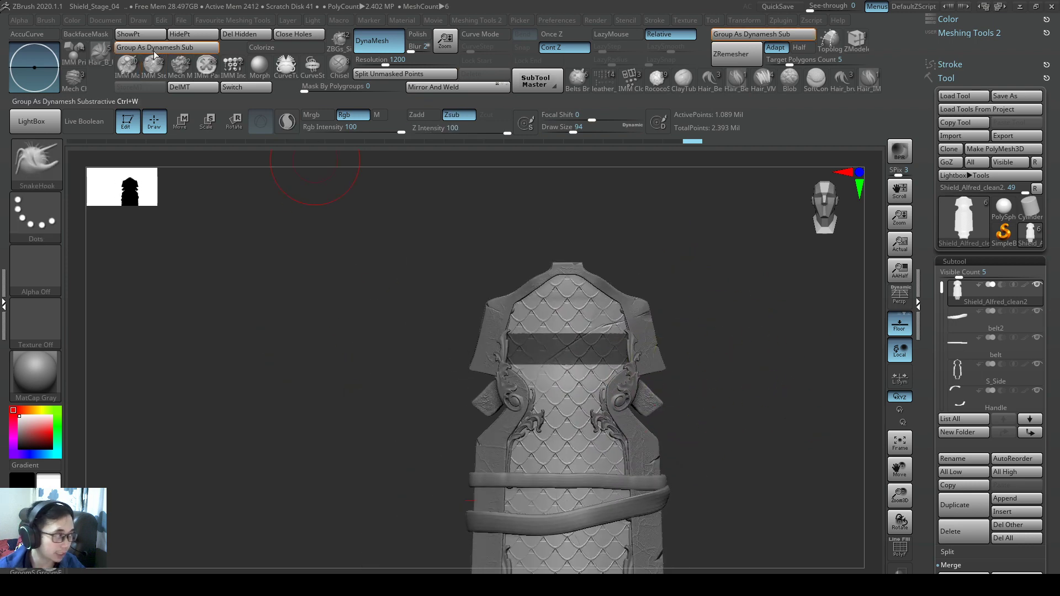
{"action": "left_click", "coordinate": [170, 41]}
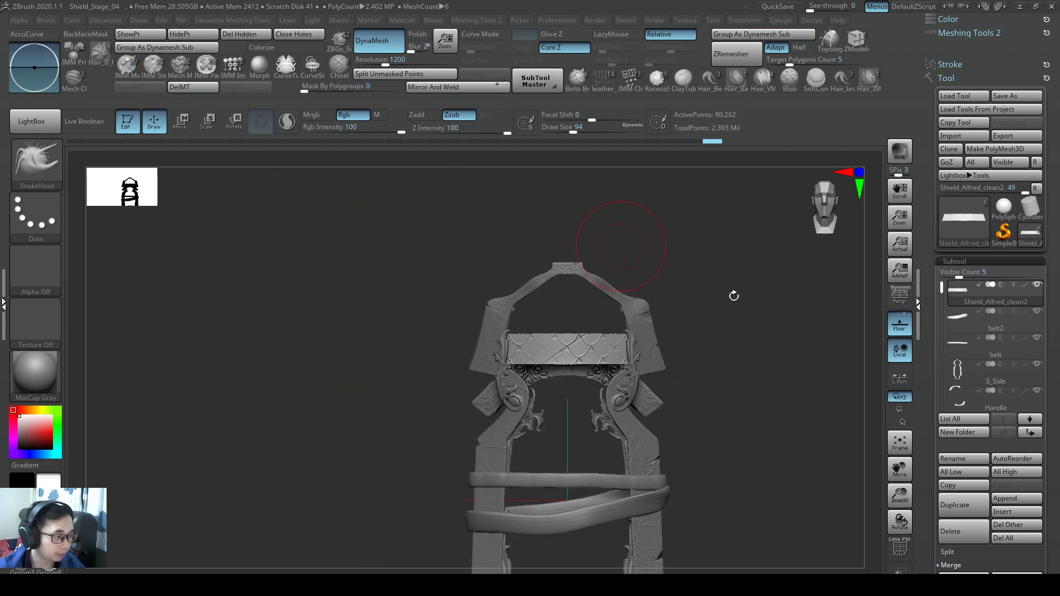
Step: Create guide curves along the band's border with Frame Mesh and check them
{"action": "left_click", "coordinate": [657, 21]}
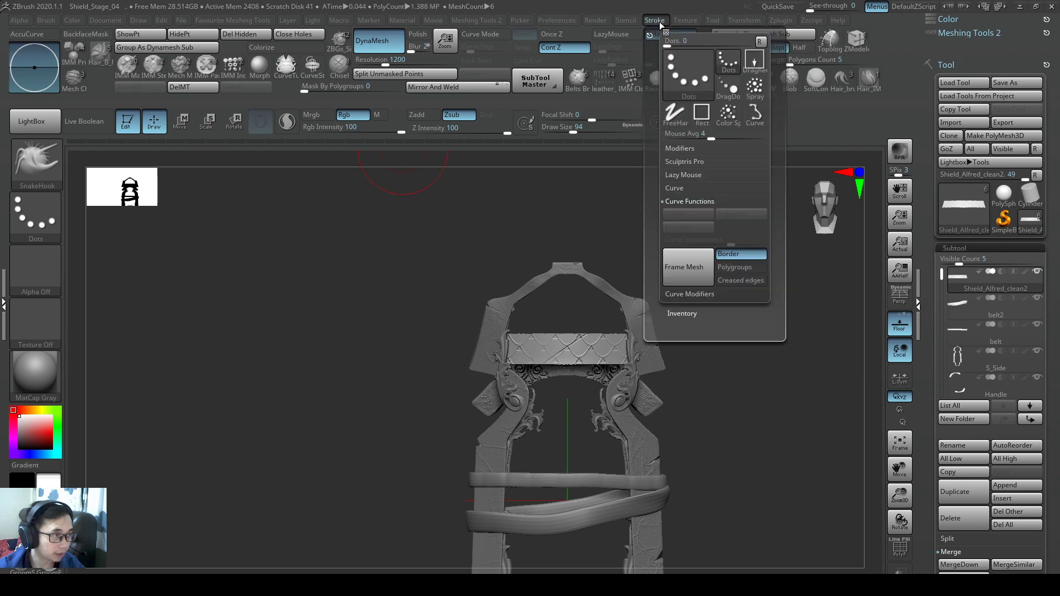
{"action": "left_click", "coordinate": [699, 272]}
{"action": "left_click_drag", "start_coordinate": [696, 362], "coordinate": [729, 303]}
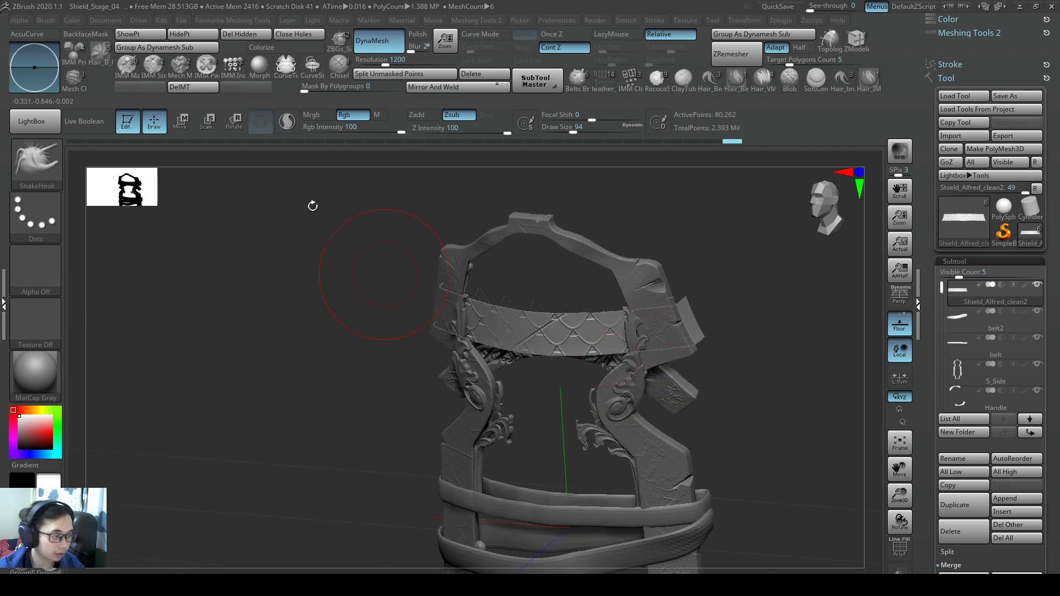
Step: Unhide the rest of the shield and choose the Insert Omni Chain brush
{"action": "left_click", "coordinate": [139, 37]}
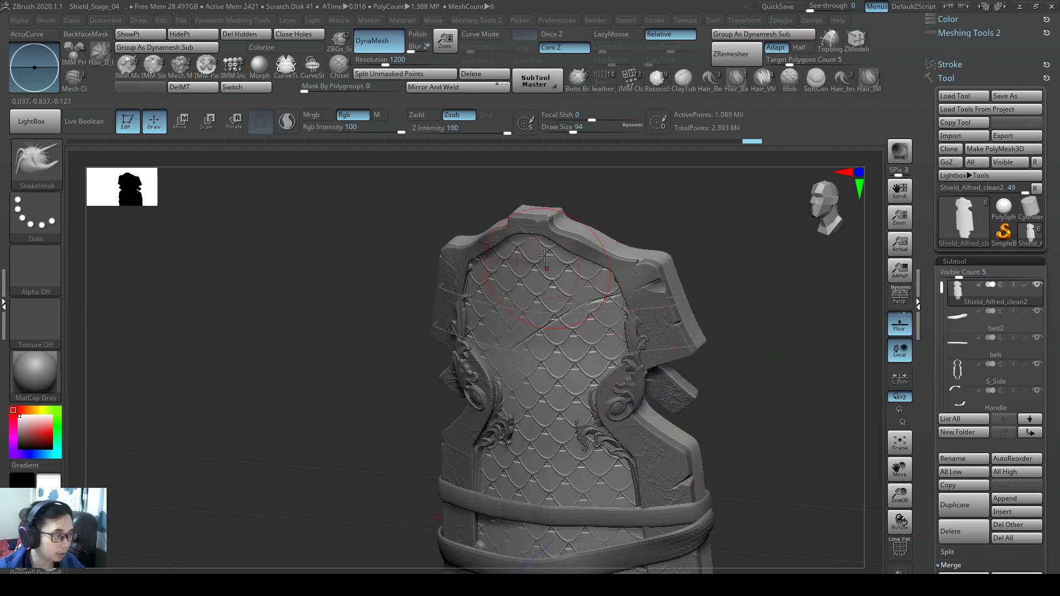
{"action": "left_click", "coordinate": [25, 161]}
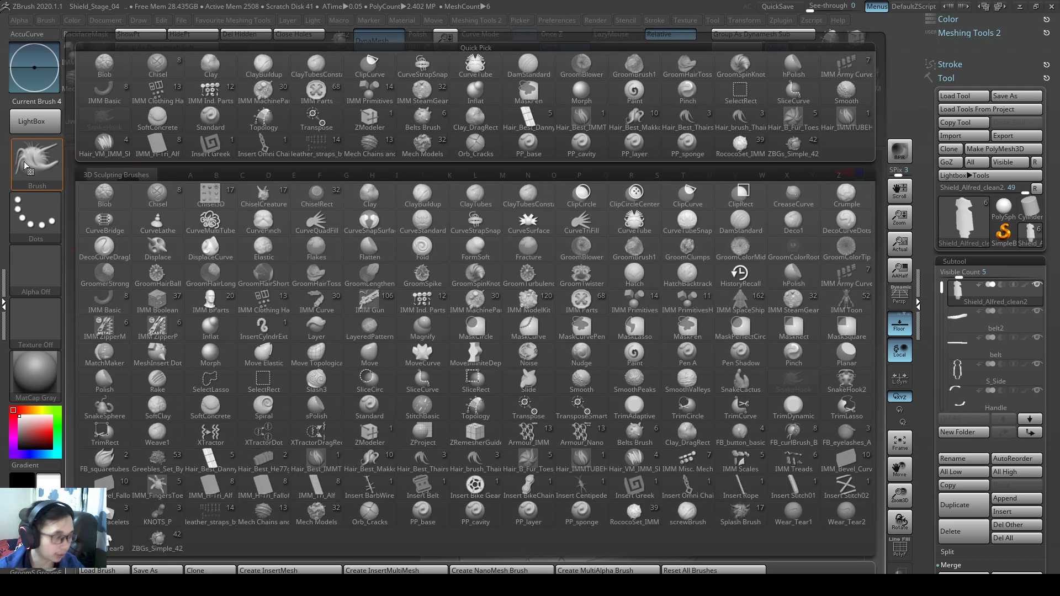
{"action": "key", "text": "i"}
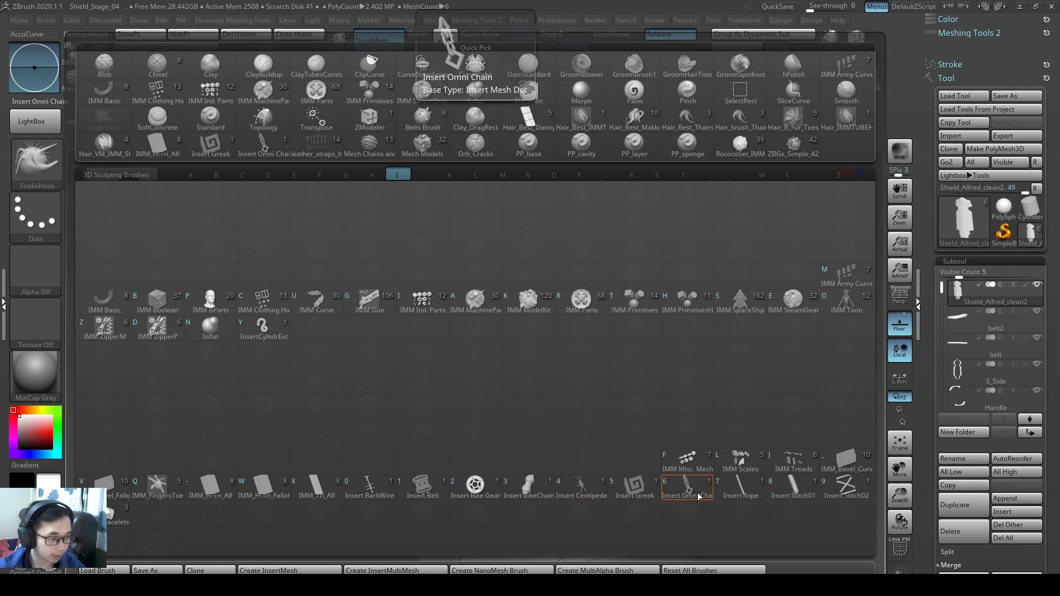
{"action": "left_click", "coordinate": [687, 486]}
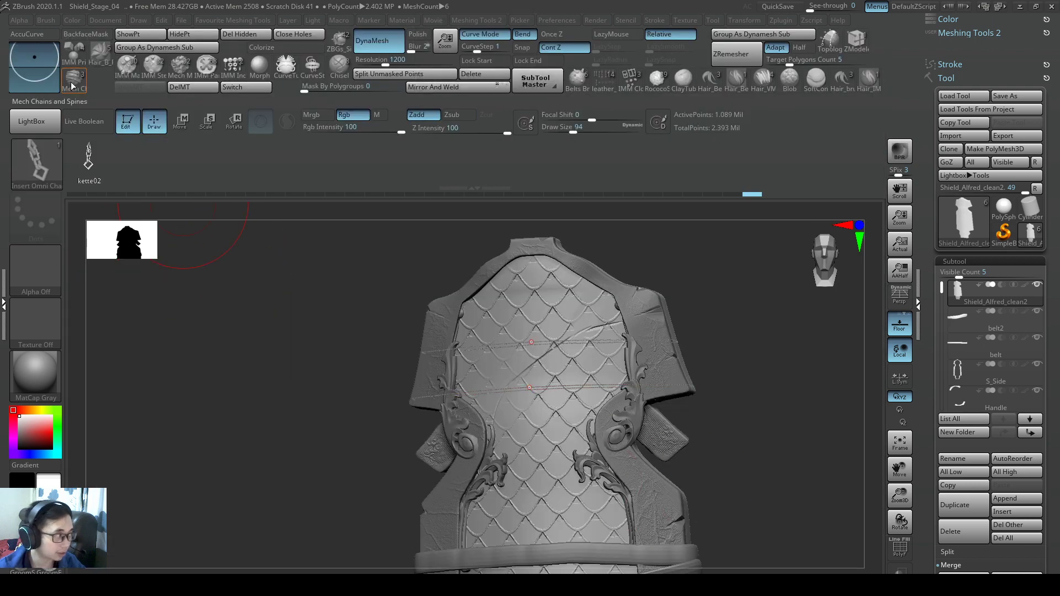
Step: Generate chains along the border curves at size 18, then regenerate them with smaller links
{"action": "left_click_drag", "start_coordinate": [354, 331], "coordinate": [387, 331], "text": "shift"}
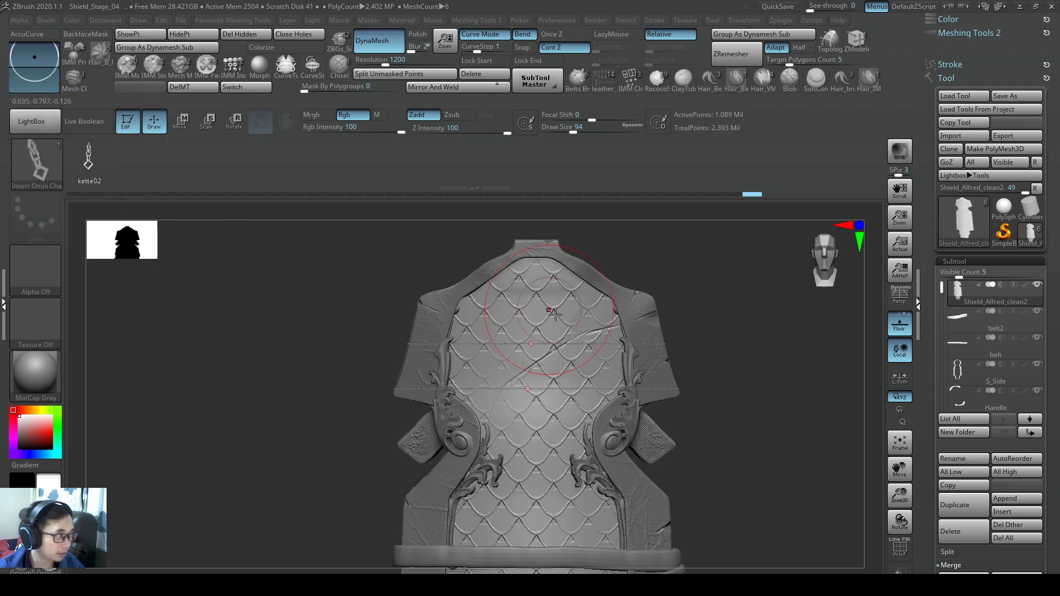
{"action": "key", "text": "s"}
{"action": "left_click_drag", "start_coordinate": [598, 345], "coordinate": [604, 345]}
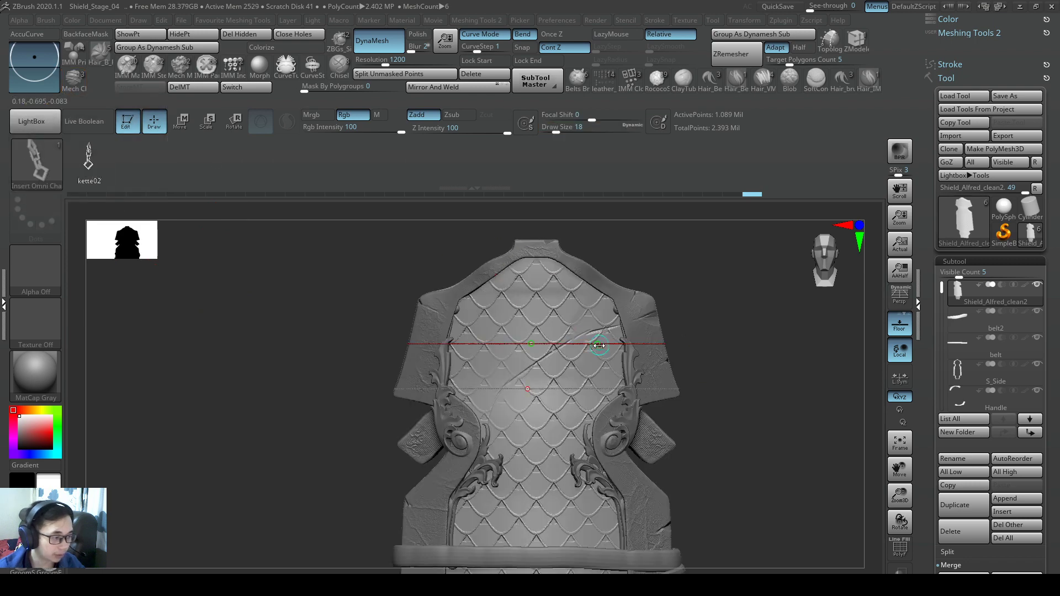
{"action": "left_click", "coordinate": [613, 342]}
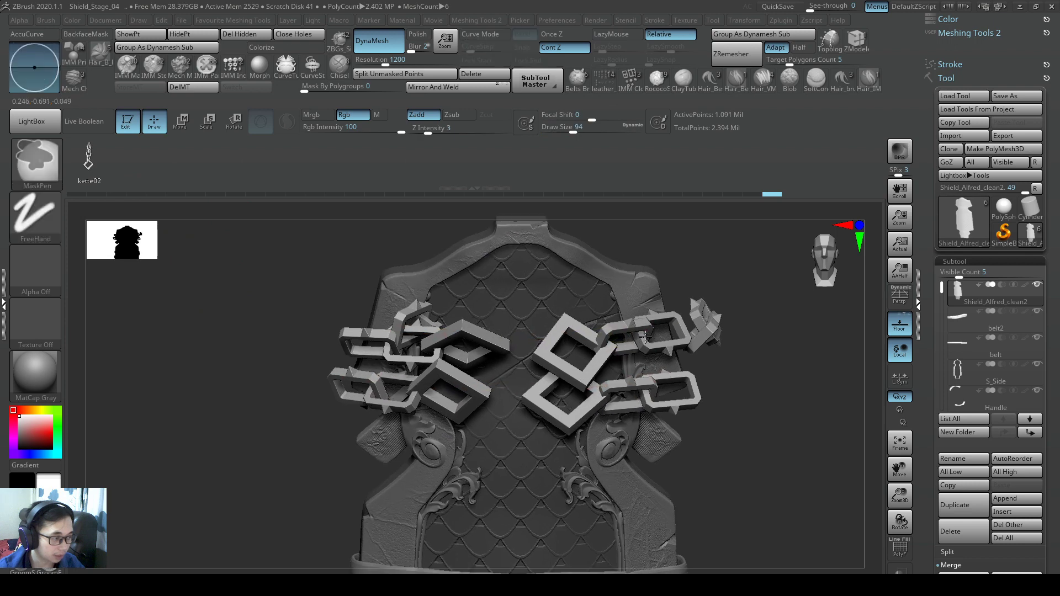
{"action": "left_click_drag", "start_coordinate": [558, 129], "coordinate": [572, 130]}
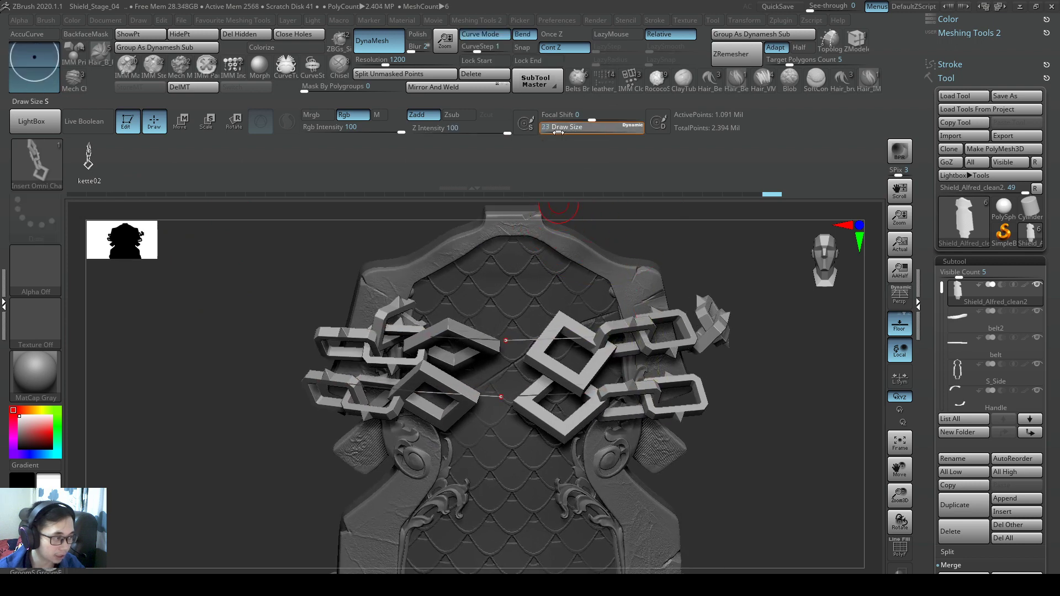
{"action": "left_click", "coordinate": [515, 337]}
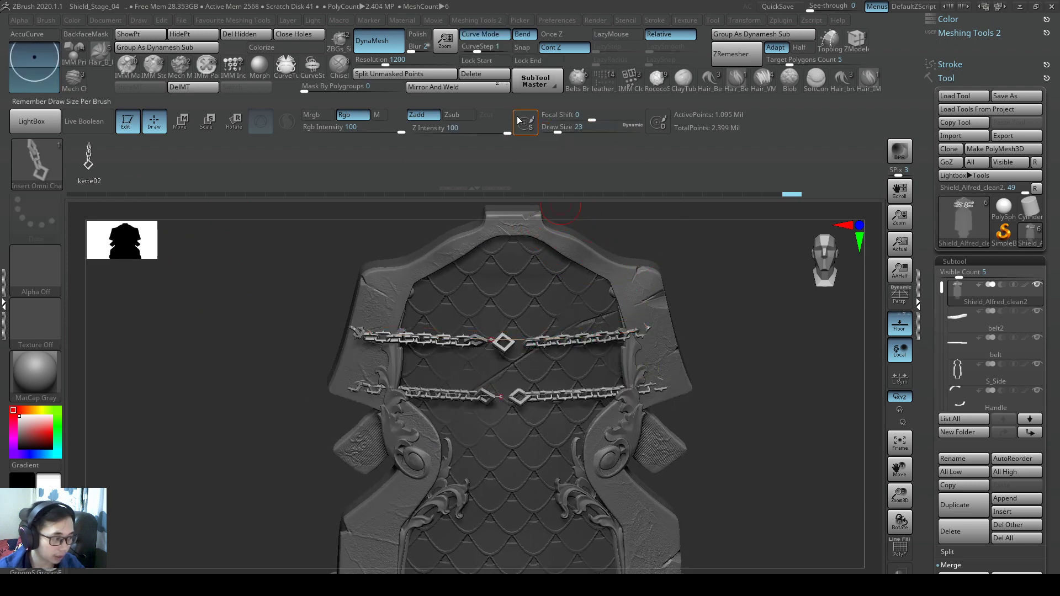
Step: Inspect the chains from several angles and bend the upper chain's curve upward at the right
{"action": "mouse_move", "coordinate": [519, 332]}
{"action": "right_mouse_down"}
{"action": "mouse_move", "coordinate": [520, 369]}
{"action": "mouse_move", "coordinate": [563, 335]}
{"action": "right_mouse_up"}
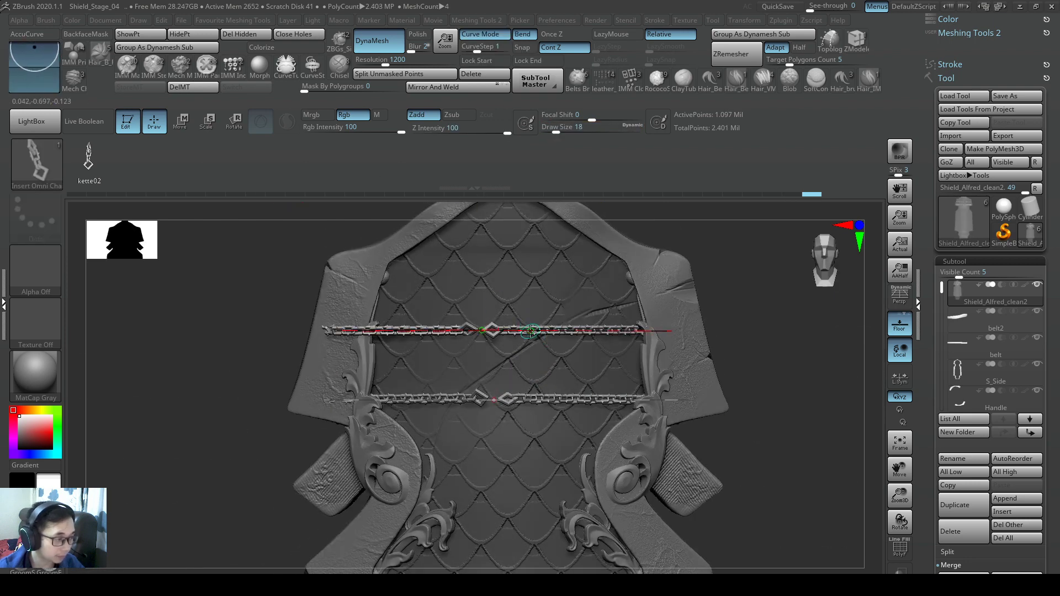
{"action": "mouse_move", "coordinate": [735, 379]}
{"action": "right_mouse_down"}
{"action": "mouse_move", "coordinate": [675, 407]}
{"action": "mouse_move", "coordinate": [590, 360]}
{"action": "mouse_move", "coordinate": [614, 387]}
{"action": "mouse_move", "coordinate": [739, 409]}
{"action": "mouse_move", "coordinate": [694, 419]}
{"action": "right_mouse_up"}
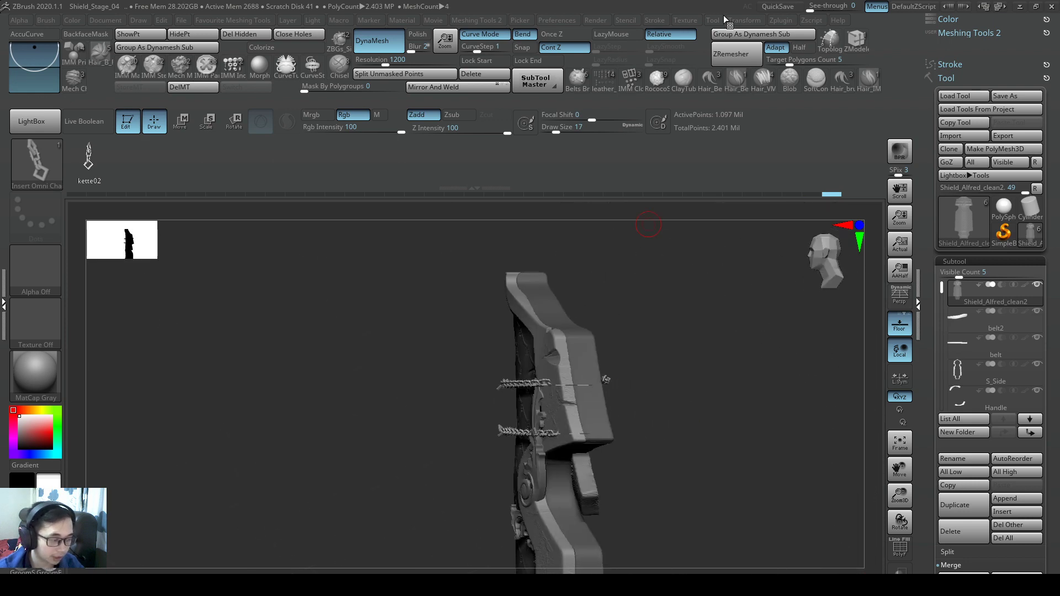
{"action": "mouse_move", "coordinate": [648, 376]}
{"action": "right_mouse_down"}
{"action": "mouse_move", "coordinate": [665, 361]}
{"action": "mouse_move", "coordinate": [587, 403]}
{"action": "right_mouse_up"}
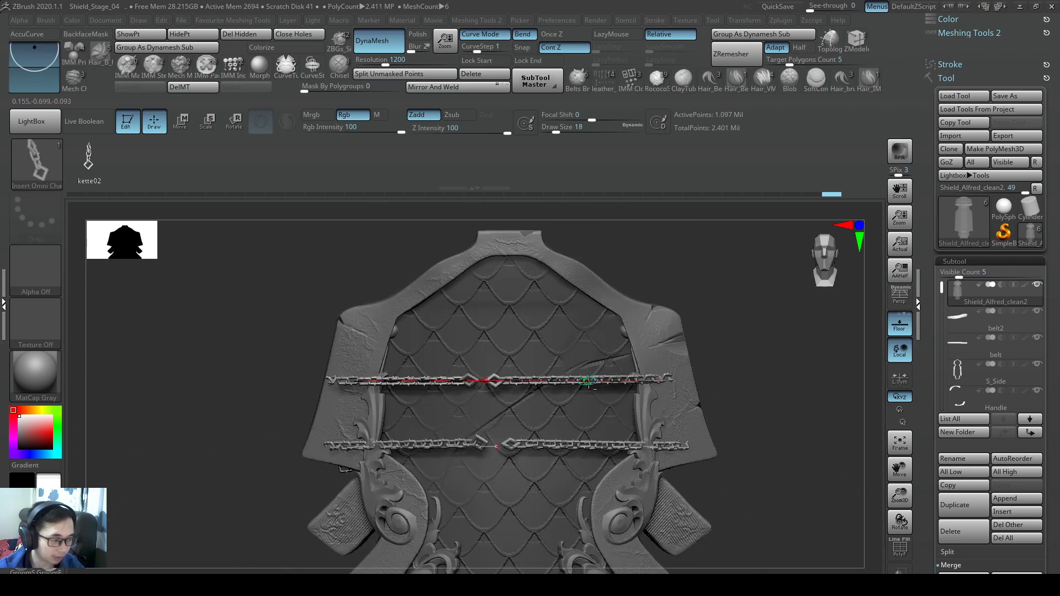
{"action": "mouse_move", "coordinate": [589, 381]}
{"action": "right_mouse_down"}
{"action": "mouse_move", "coordinate": [717, 366]}
{"action": "mouse_move", "coordinate": [653, 254]}
{"action": "right_mouse_up"}
{"action": "key", "text": "ctrl+z"}
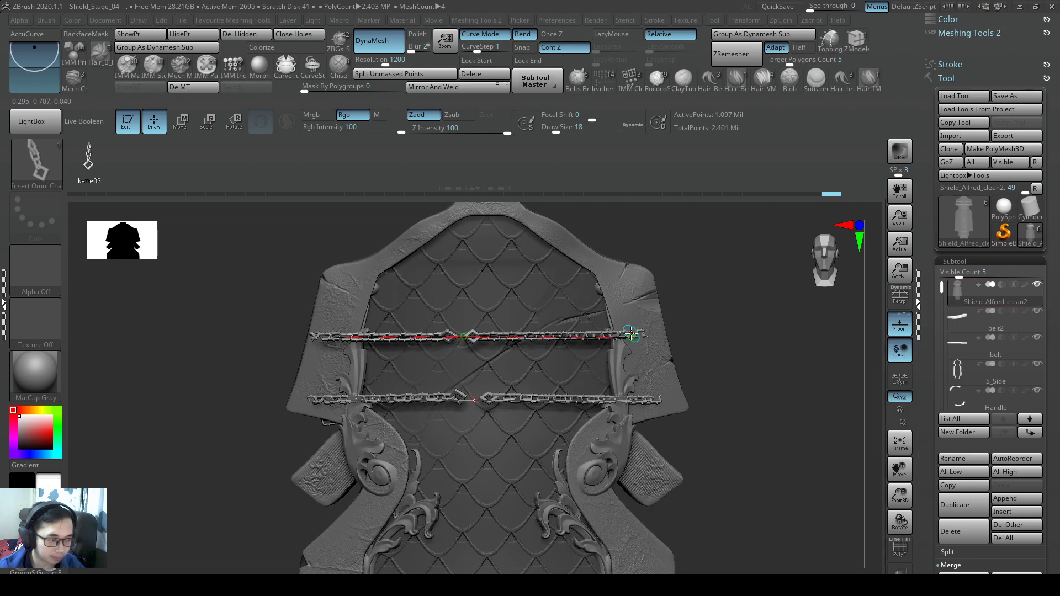
{"action": "right_click_drag", "start_coordinate": [632, 329], "coordinate": [619, 350]}
{"action": "left_click_drag", "start_coordinate": [619, 350], "coordinate": [638, 276]}
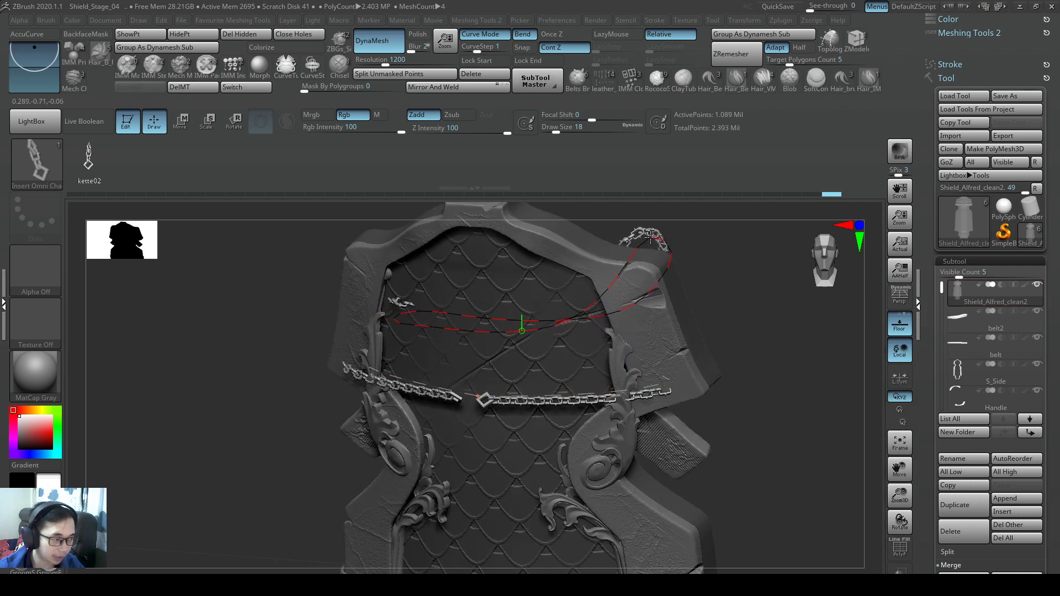
{"action": "mouse_move", "coordinate": [652, 236]}
{"action": "right_mouse_down"}
{"action": "mouse_move", "coordinate": [652, 358]}
{"action": "mouse_move", "coordinate": [729, 349]}
{"action": "right_mouse_up"}
{"action": "key", "text": "ctrl"}
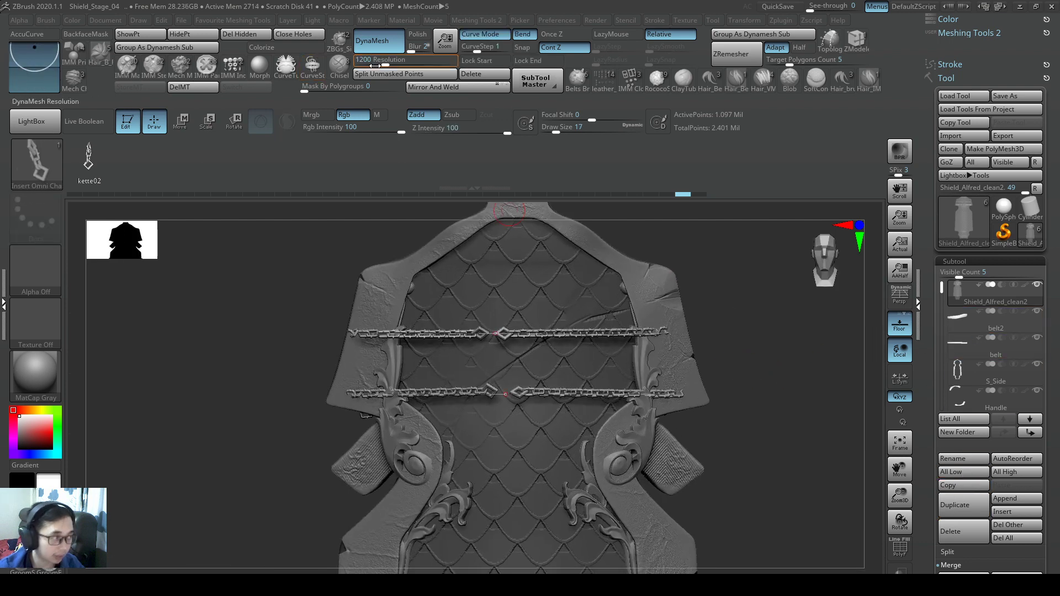
Step: Rename the new chain subtool to 'chain'
{"action": "left_click", "coordinate": [962, 328]}
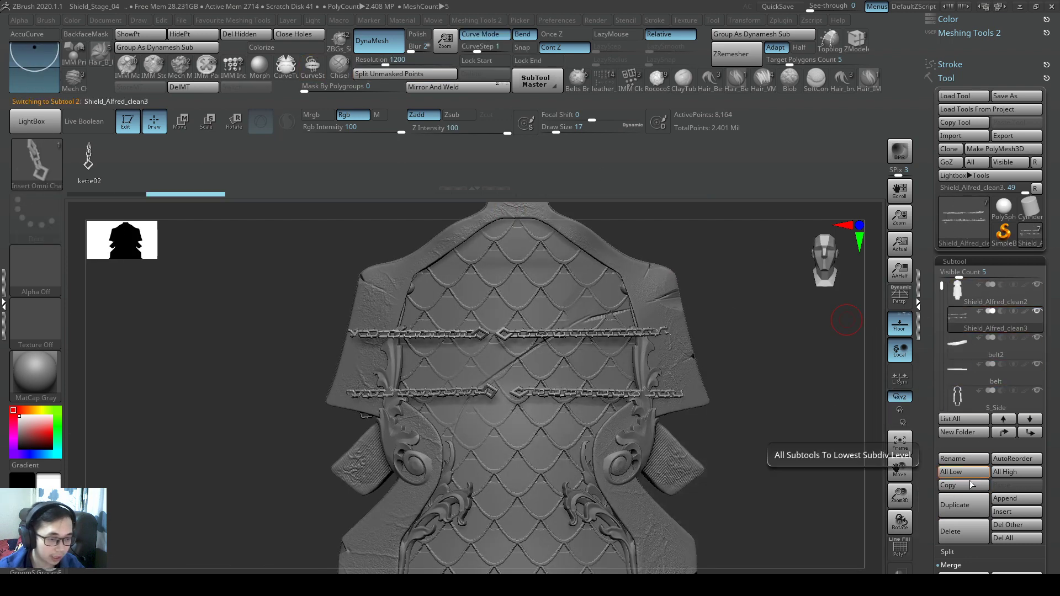
{"action": "left_click", "coordinate": [959, 459]}
{"action": "type", "text": "chain"}
{"action": "key", "text": "Return"}
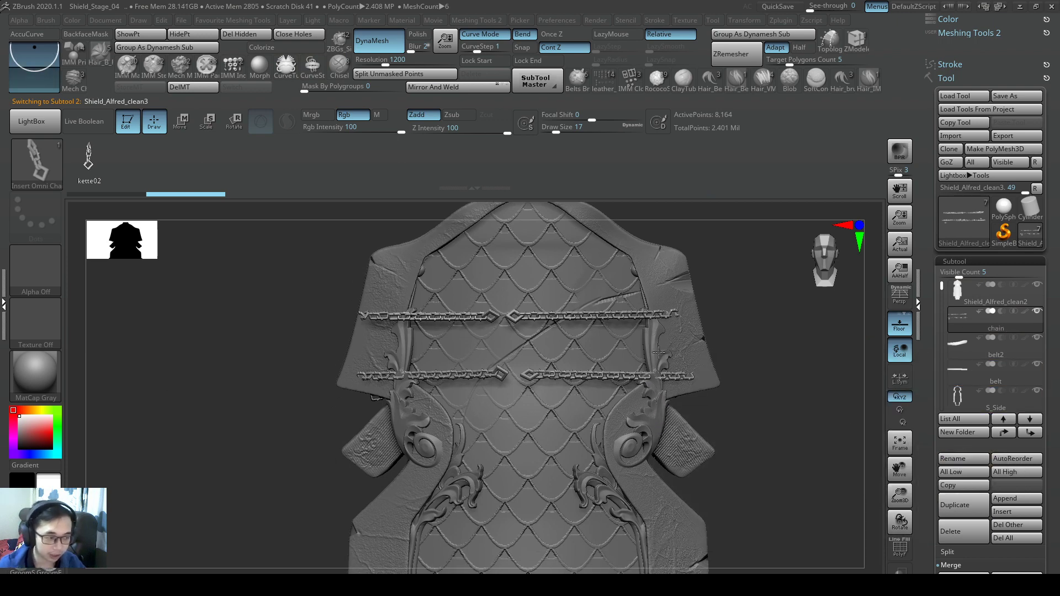
Step: With SnakeHook at size 108, pull the upper chain's right end outward, then reduce size to 65
{"action": "key", "text": "b"}
{"action": "key", "text": "s"}
{"action": "key", "text": "h"}
{"action": "key", "text": "s"}
{"action": "left_click_drag", "start_coordinate": [692, 324], "coordinate": [712, 323]}
{"action": "right_click_drag", "start_coordinate": [712, 323], "coordinate": [690, 281]}
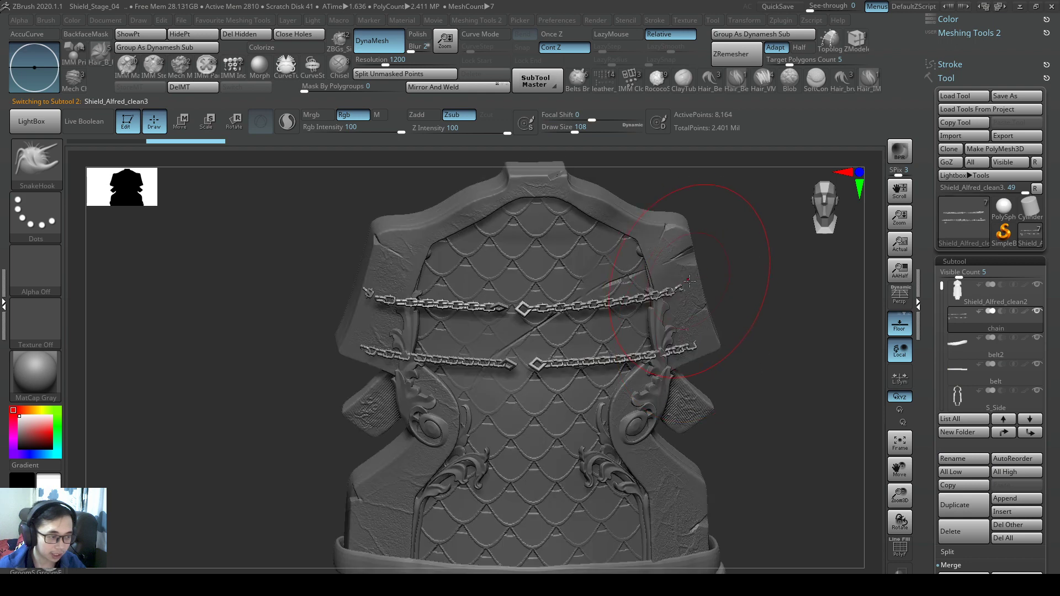
{"action": "left_click_drag", "start_coordinate": [701, 279], "coordinate": [708, 279]}
{"action": "key", "text": "s"}
{"action": "mouse_move", "coordinate": [711, 346]}
{"action": "left_mouse_down"}
{"action": "mouse_move", "coordinate": [331, 333]}
{"action": "mouse_move", "coordinate": [340, 343]}
{"action": "mouse_move", "coordinate": [313, 346]}
{"action": "mouse_move", "coordinate": [334, 326]}
{"action": "mouse_move", "coordinate": [354, 331]}
{"action": "left_mouse_up"}
{"action": "scroll", "coordinate": [342, 348], "scroll_direction": "up", "scroll_amount": 3}
{"action": "scroll", "coordinate": [322, 352], "scroll_direction": "up", "scroll_amount": 2}
Step: Rotate the chains, bring back the other subtools and nudge both chains slightly left and down
{"action": "left_click", "coordinate": [966, 317], "text": "ctrl+shift"}
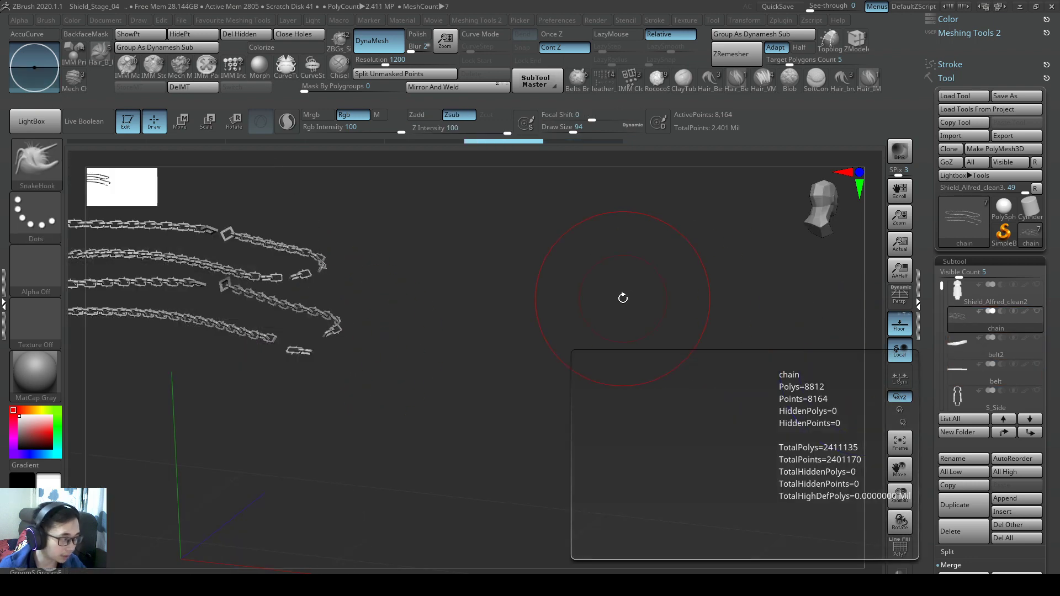
{"action": "mouse_move", "coordinate": [625, 303]}
{"action": "left_mouse_down"}
{"action": "mouse_move", "coordinate": [599, 396]}
{"action": "mouse_move", "coordinate": [634, 376]}
{"action": "left_mouse_up"}
{"action": "left_click", "coordinate": [966, 317], "text": "ctrl+shift"}
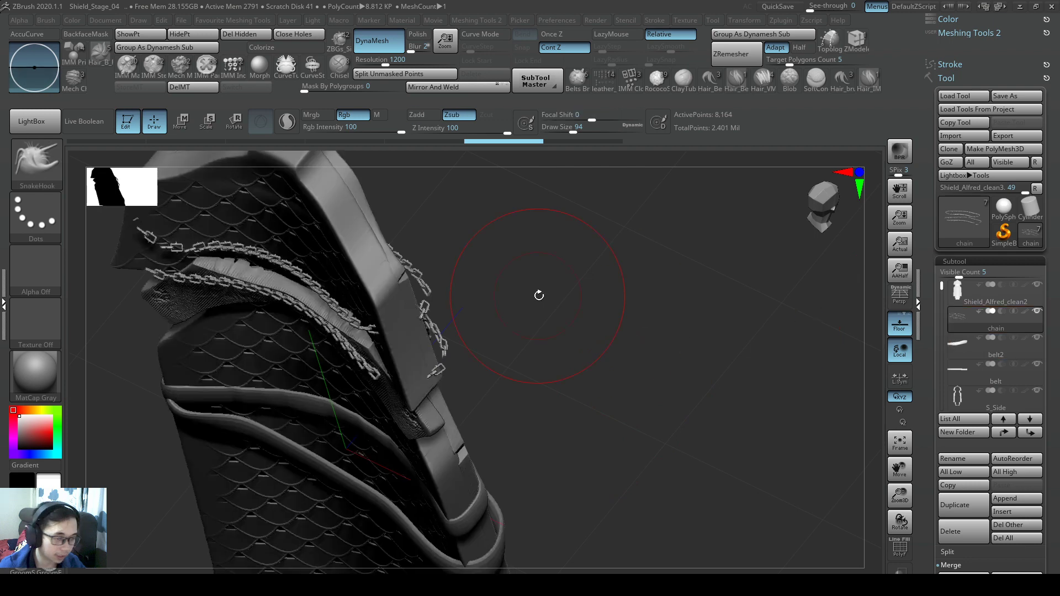
{"action": "left_click_drag", "start_coordinate": [541, 298], "coordinate": [483, 316]}
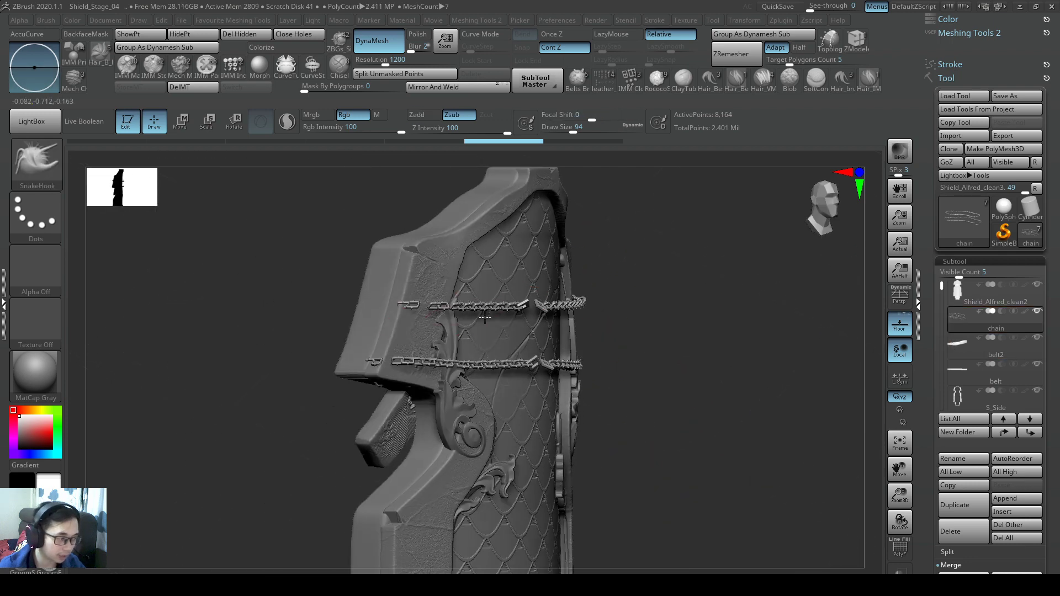
{"action": "right_click_drag", "start_coordinate": [483, 316], "coordinate": [453, 310]}
{"action": "key", "text": "s"}
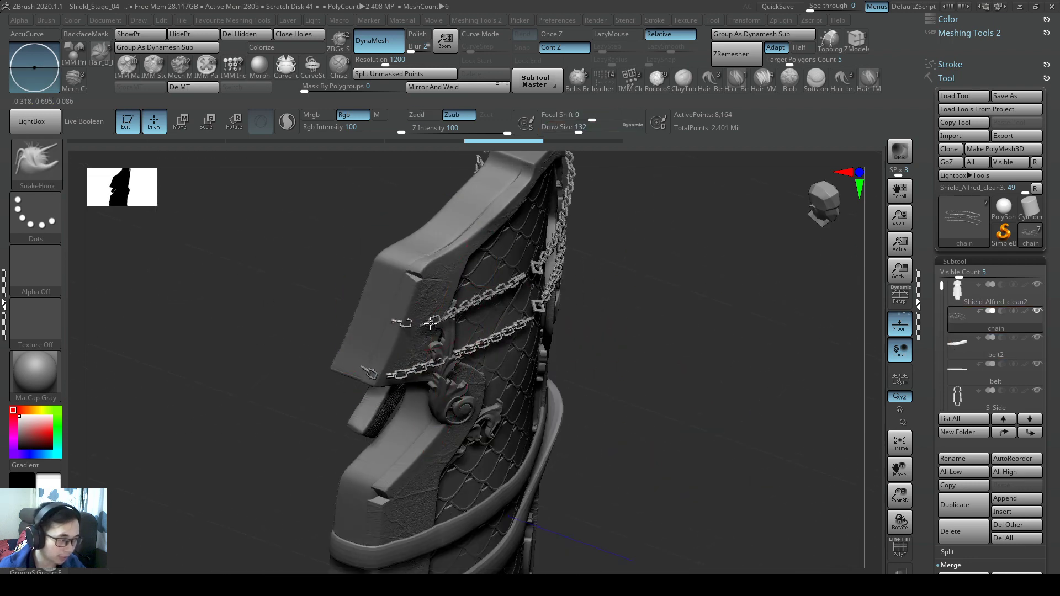
{"action": "left_click_drag", "start_coordinate": [428, 323], "coordinate": [449, 319]}
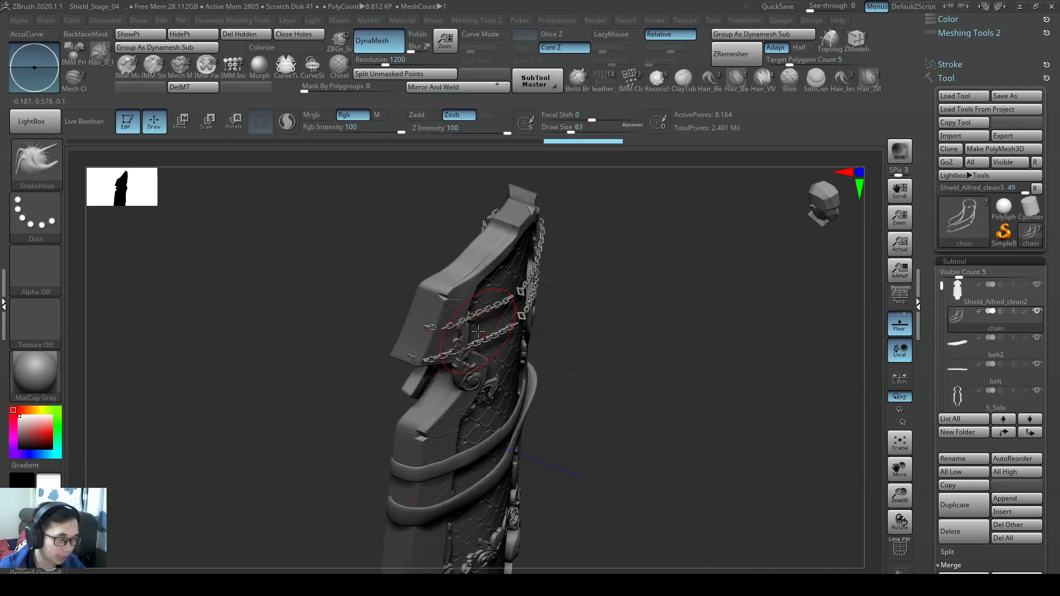
Step: Check the chains from front and top views, then isolate them with a smaller brush size
{"action": "left_click_drag", "start_coordinate": [718, 331], "coordinate": [516, 331], "text": "shift"}
{"action": "right_click_drag", "start_coordinate": [515, 332], "coordinate": [453, 333]}
{"action": "key", "text": "s"}
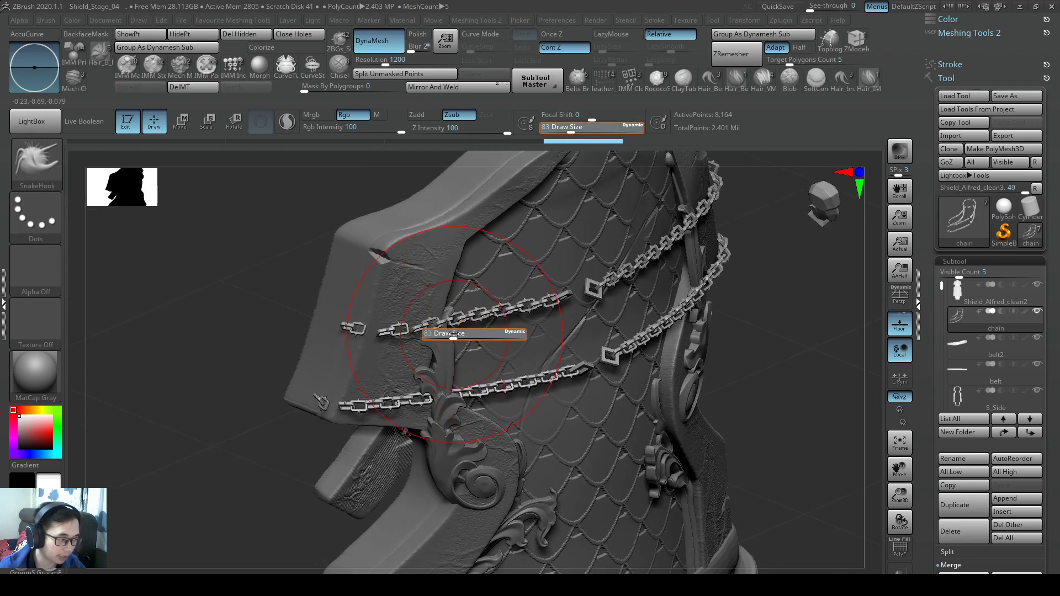
{"action": "right_click_drag", "start_coordinate": [520, 318], "coordinate": [363, 296]}
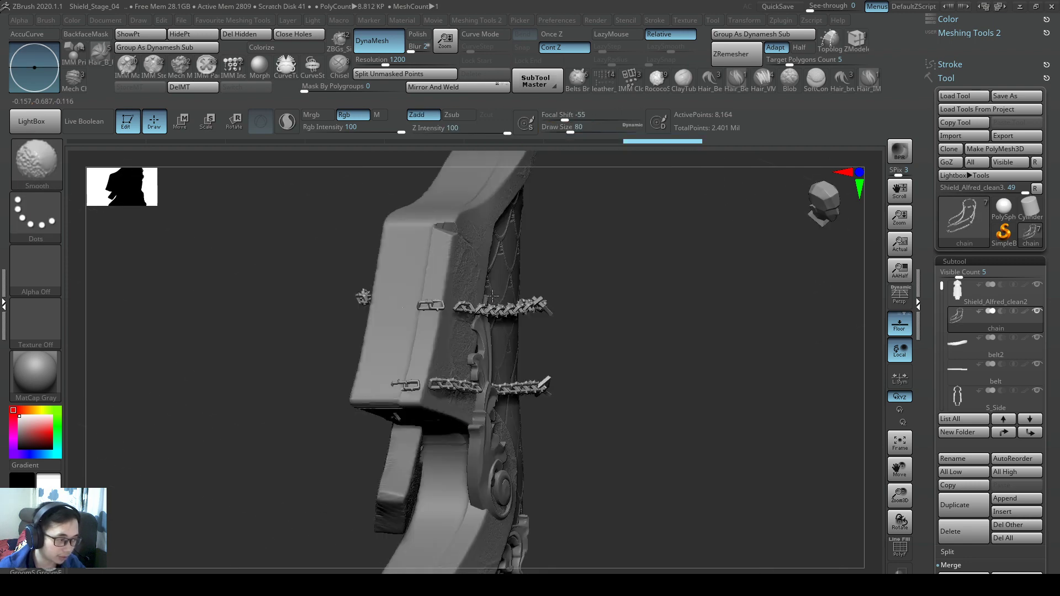
{"action": "mouse_move", "coordinate": [523, 395]}
{"action": "right_mouse_down", "text": "shift"}
{"action": "mouse_move", "coordinate": [662, 351]}
{"action": "mouse_move", "coordinate": [550, 348]}
{"action": "mouse_move", "coordinate": [534, 376]}
{"action": "right_mouse_up", "text": "shift"}
{"action": "right_click_drag", "start_coordinate": [483, 400], "coordinate": [505, 383]}
{"action": "right_click_drag", "start_coordinate": [553, 343], "coordinate": [478, 381]}
{"action": "key", "text": "ctrl"}
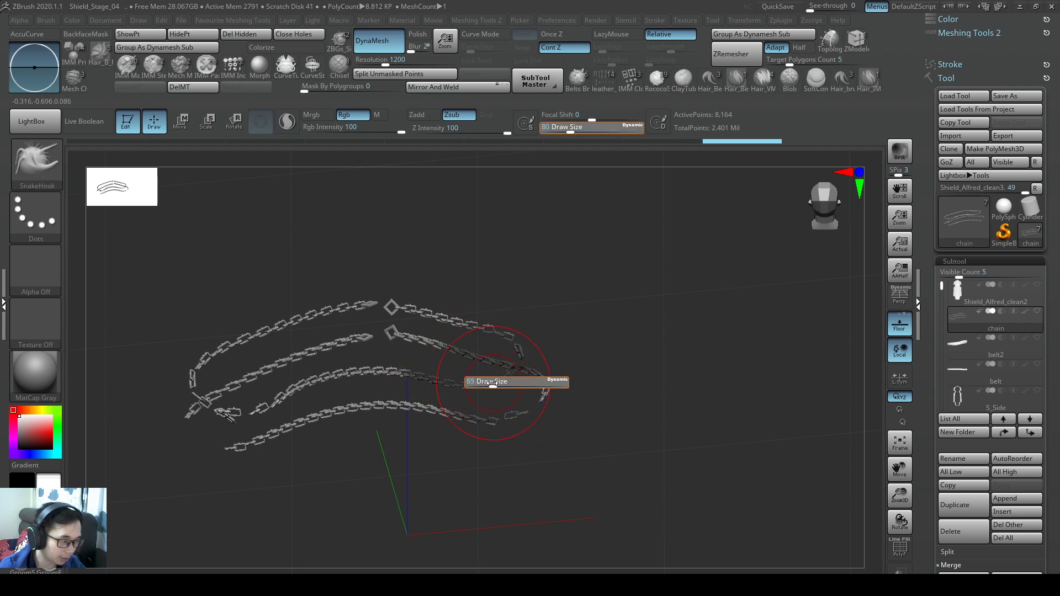
{"action": "left_click_drag", "start_coordinate": [490, 383], "coordinate": [480, 383]}
{"action": "mouse_move", "coordinate": [437, 372]}
{"action": "right_mouse_down"}
{"action": "mouse_move", "coordinate": [473, 374]}
{"action": "mouse_move", "coordinate": [452, 400]}
{"action": "mouse_move", "coordinate": [381, 379]}
{"action": "right_mouse_up"}
{"action": "key", "text": "ctrl"}
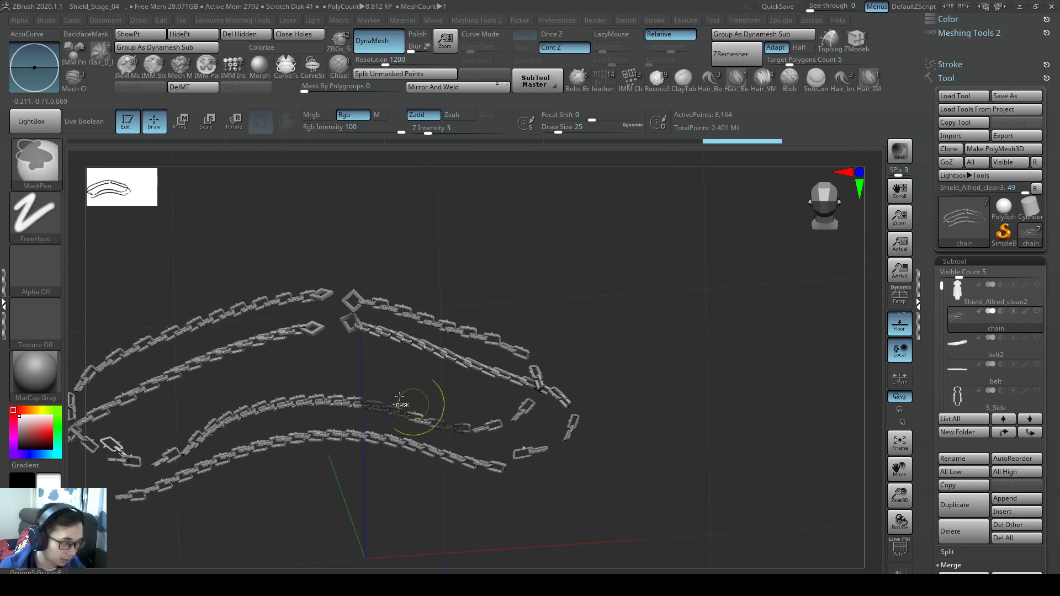
Step: Mask the lower right chain section, invert the mask and delete the unwanted chain pieces
{"action": "left_click_drag", "start_coordinate": [439, 419], "coordinate": [471, 407], "text": "ctrl"}
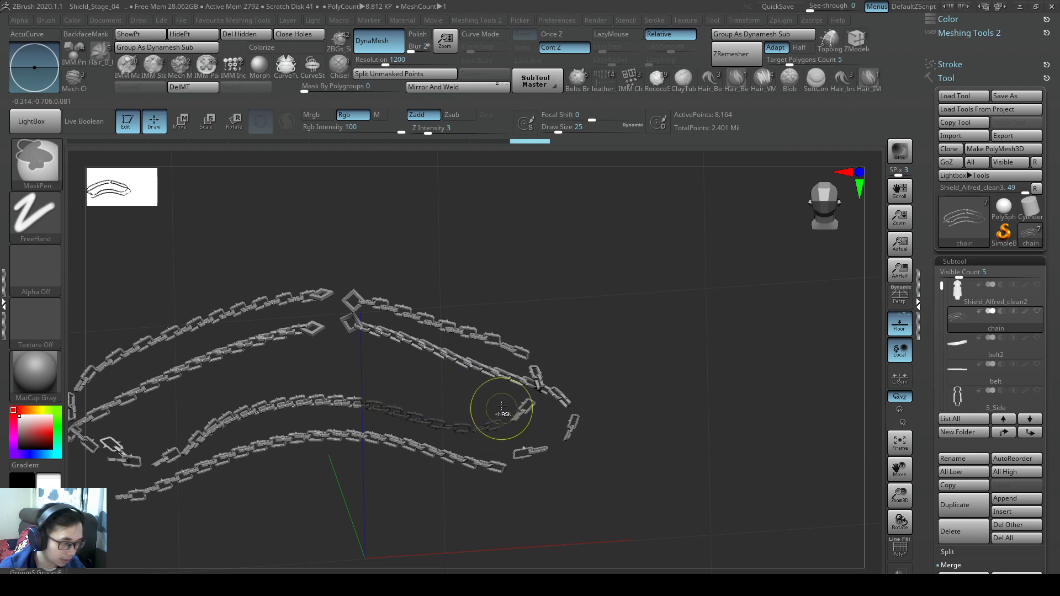
{"action": "right_click_drag", "start_coordinate": [540, 414], "coordinate": [536, 379]}
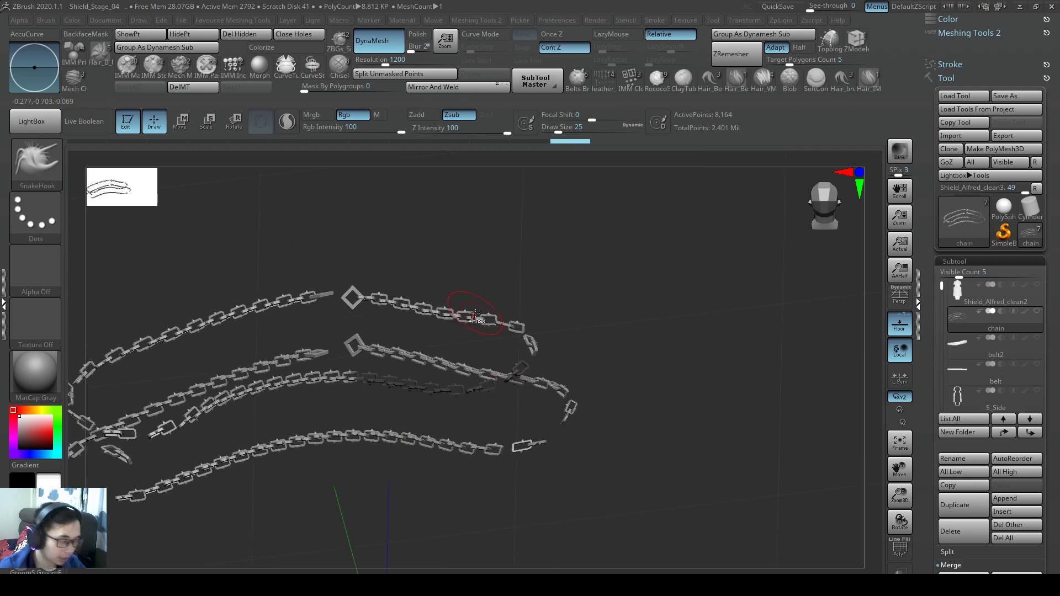
{"action": "left_click", "coordinate": [207, 247], "text": "ctrl"}
{"action": "left_click", "coordinate": [201, 35]}
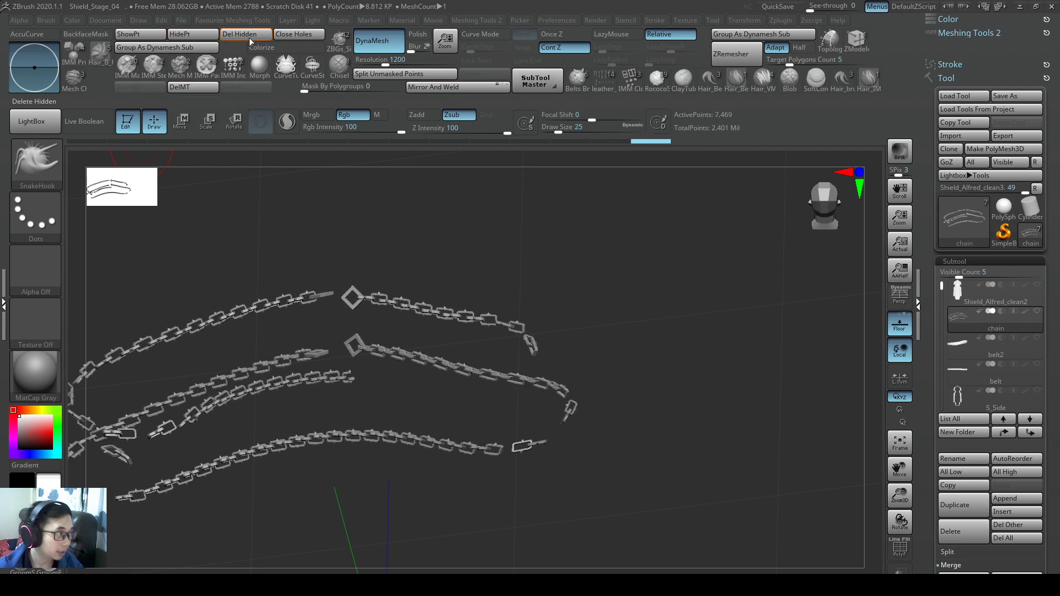
{"action": "left_click_drag", "start_coordinate": [469, 341], "coordinate": [607, 320]}
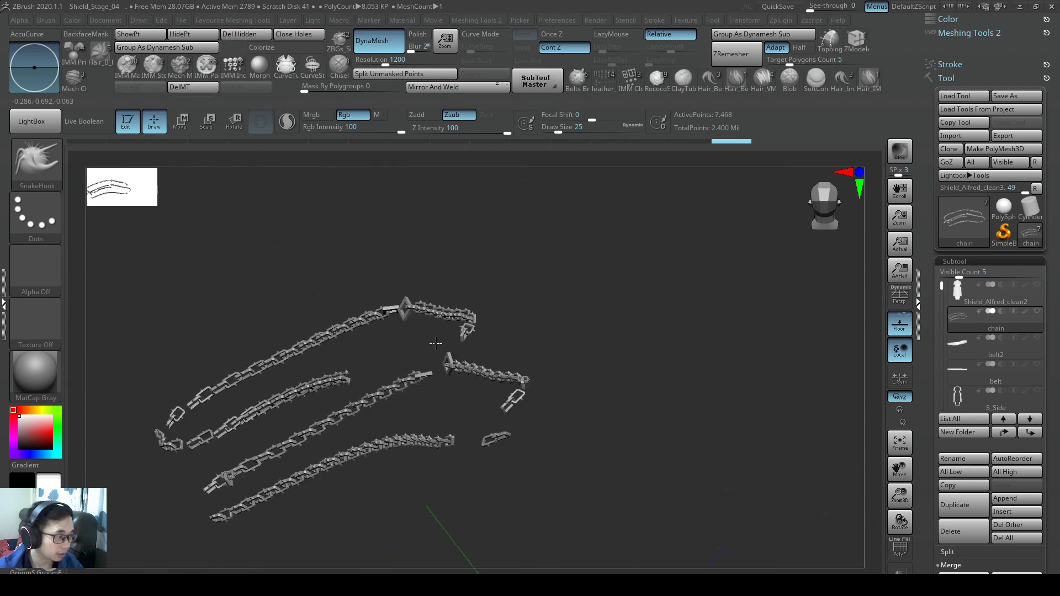
Step: Show all subtools again and return to a full front view of the shield
{"action": "left_click", "coordinate": [1037, 311], "text": "shift"}
{"action": "left_click_drag", "start_coordinate": [635, 331], "coordinate": [445, 429]}
{"action": "right_click_drag", "start_coordinate": [445, 429], "coordinate": [508, 406], "text": "shift"}
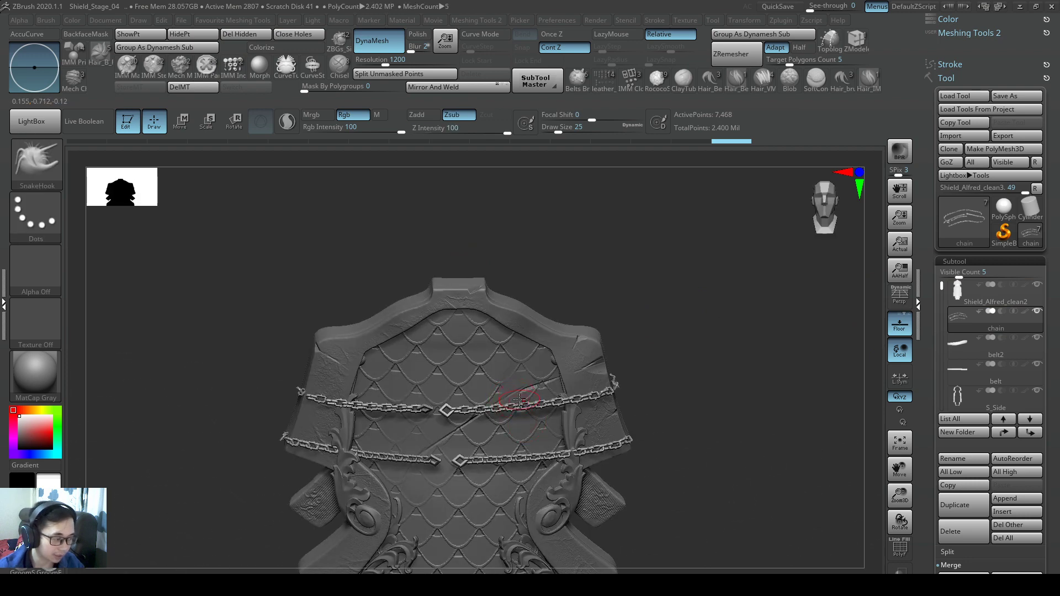
Step: Set brush size 87, isolate the chains and mask their left section
{"action": "type", "text": "87"}
{"action": "key", "text": "Return"}
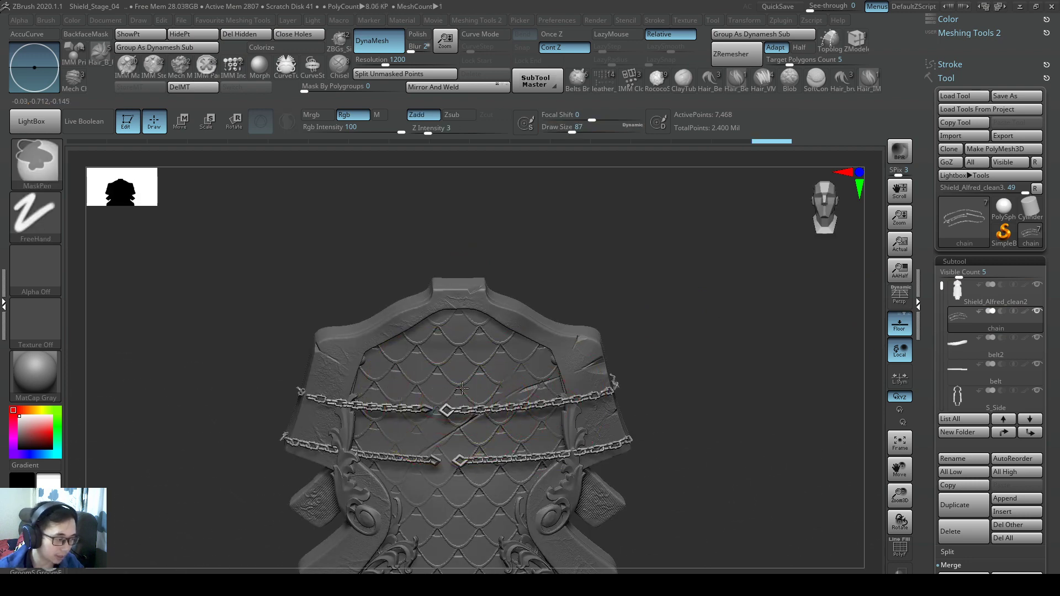
{"action": "right_click_drag", "start_coordinate": [477, 409], "coordinate": [781, 326], "text": "ctrl"}
{"action": "left_click", "coordinate": [959, 314], "text": "ctrl+shift"}
{"action": "right_click_drag", "start_coordinate": [509, 378], "coordinate": [372, 437]}
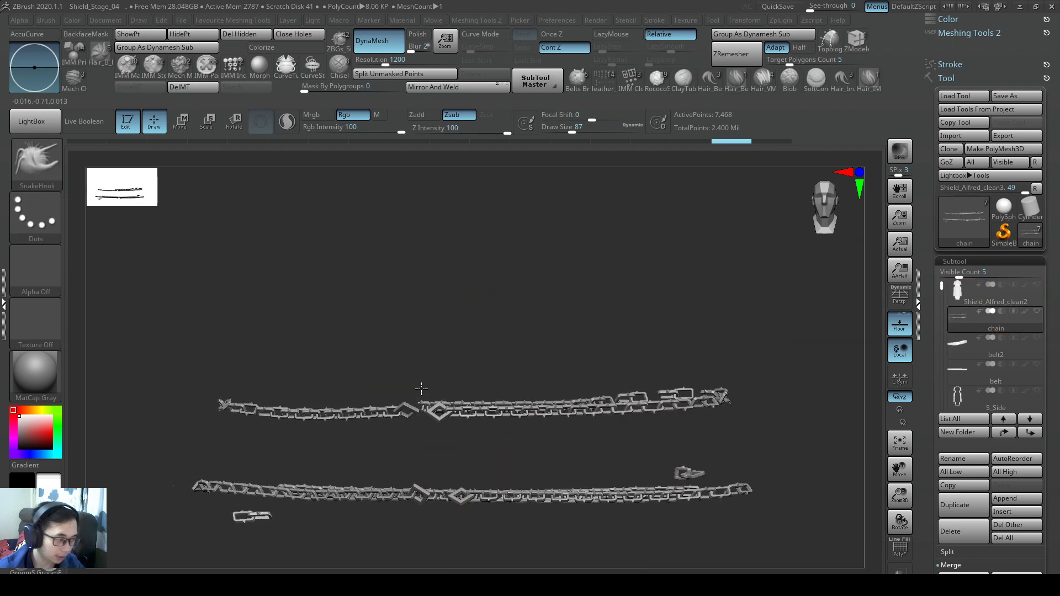
{"action": "left_click_drag", "start_coordinate": [419, 380], "coordinate": [238, 448], "text": "ctrl"}
{"action": "right_click_drag", "start_coordinate": [386, 431], "coordinate": [436, 386], "text": "ctrl"}
Step: Reshape the centre links with a small SnakeHook brush, then show the shield again
{"action": "key", "text": "b"}
{"action": "key", "text": "s"}
{"action": "key", "text": "h"}
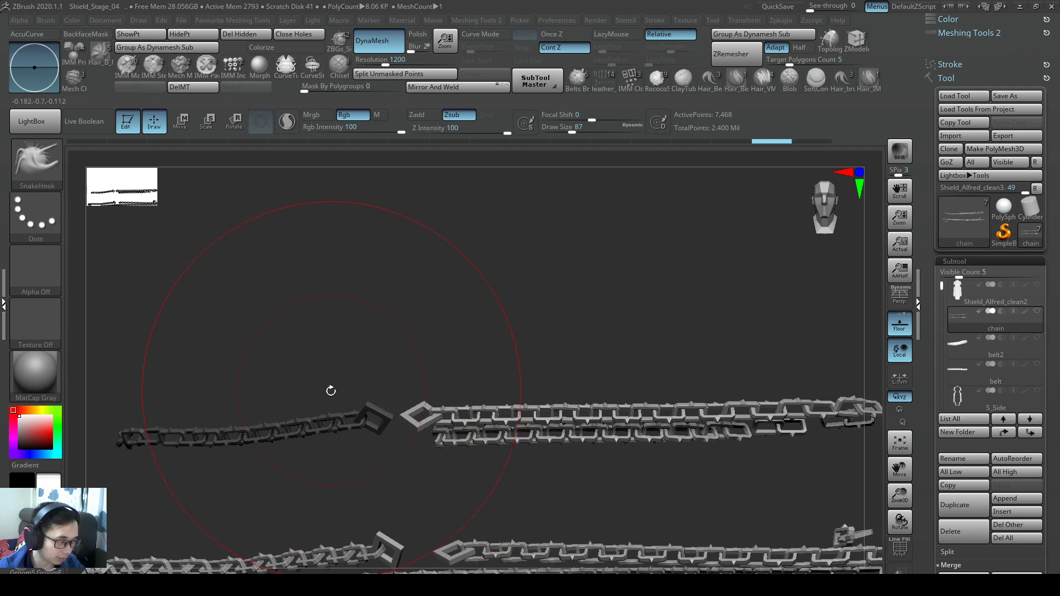
{"action": "left_click_drag", "start_coordinate": [517, 415], "coordinate": [514, 415]}
{"action": "key", "text": "s"}
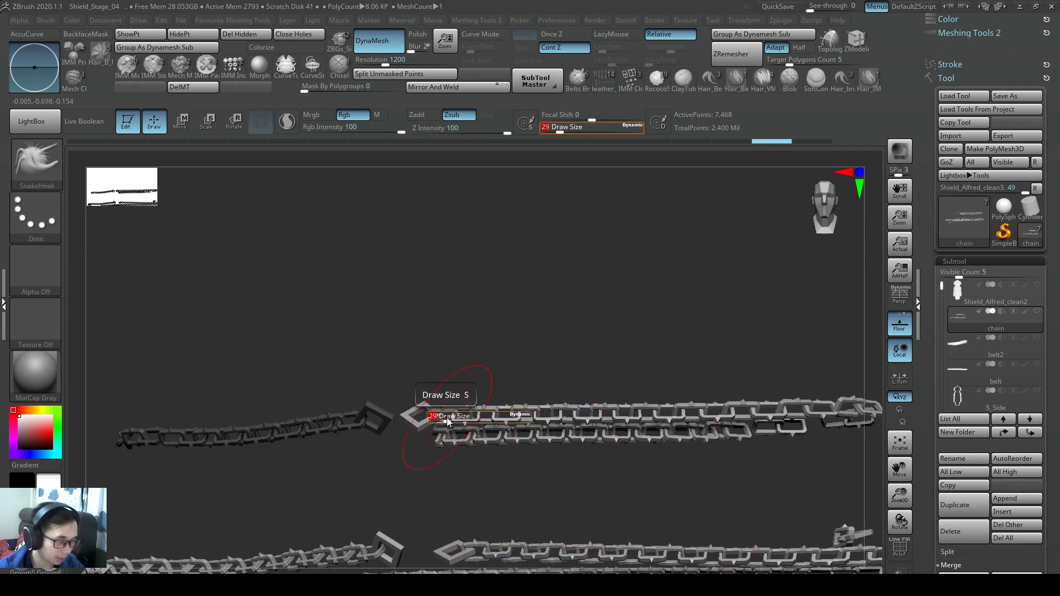
{"action": "right_click_drag", "start_coordinate": [406, 417], "coordinate": [394, 436]}
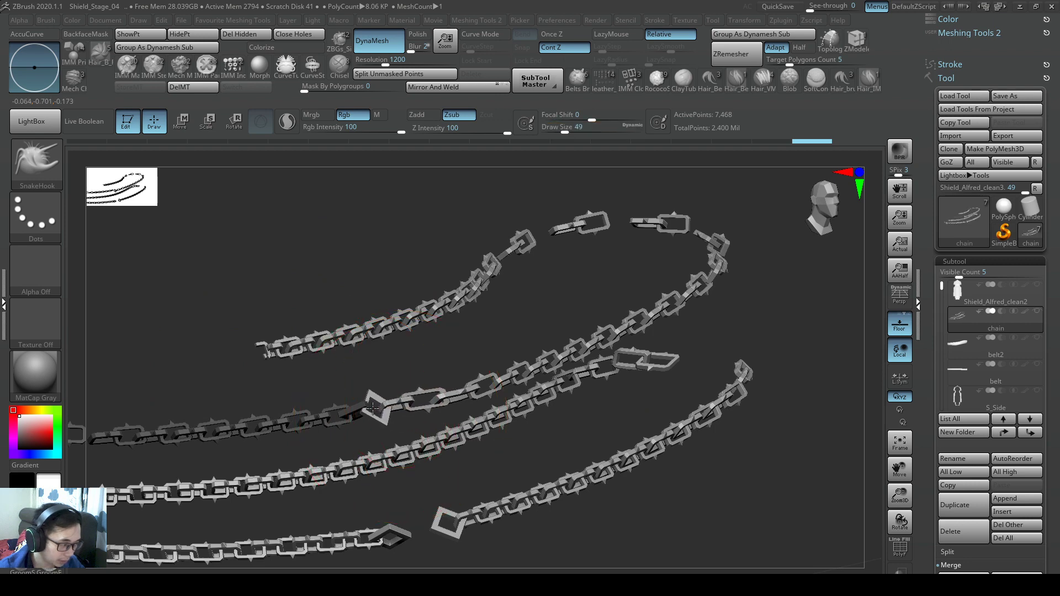
{"action": "mouse_move", "coordinate": [366, 404]}
{"action": "right_mouse_down"}
{"action": "mouse_move", "coordinate": [367, 371]}
{"action": "mouse_move", "coordinate": [402, 414]}
{"action": "mouse_move", "coordinate": [384, 408]}
{"action": "right_mouse_up"}
{"action": "key", "text": "s"}
{"action": "key", "text": "s"}
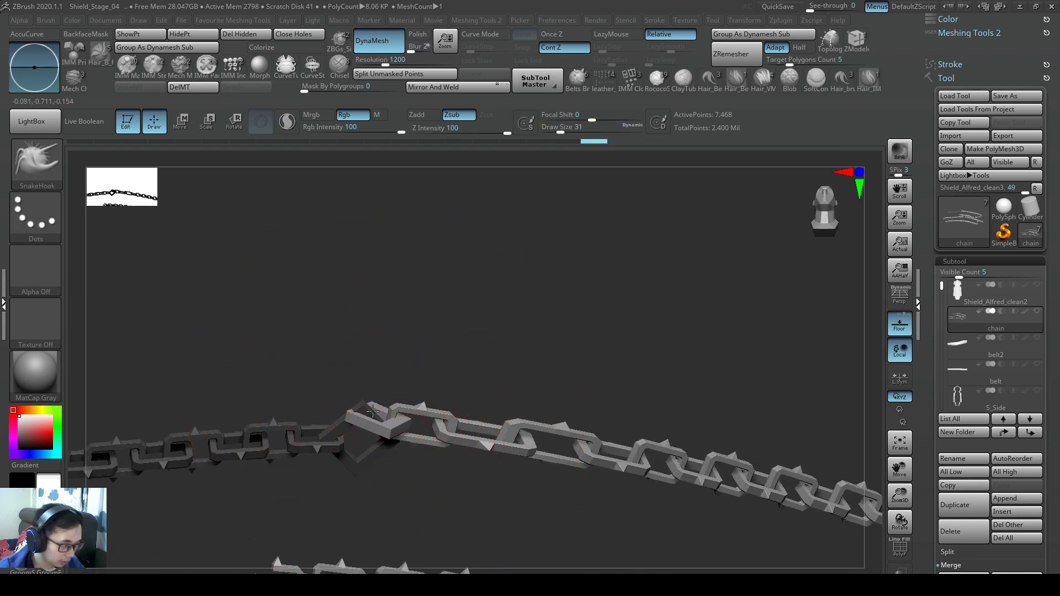
{"action": "mouse_move", "coordinate": [373, 414]}
{"action": "right_mouse_down"}
{"action": "mouse_move", "coordinate": [403, 461]}
{"action": "mouse_move", "coordinate": [471, 362]}
{"action": "mouse_move", "coordinate": [400, 376]}
{"action": "mouse_move", "coordinate": [461, 337]}
{"action": "right_mouse_up"}
{"action": "key", "text": "shift+s"}
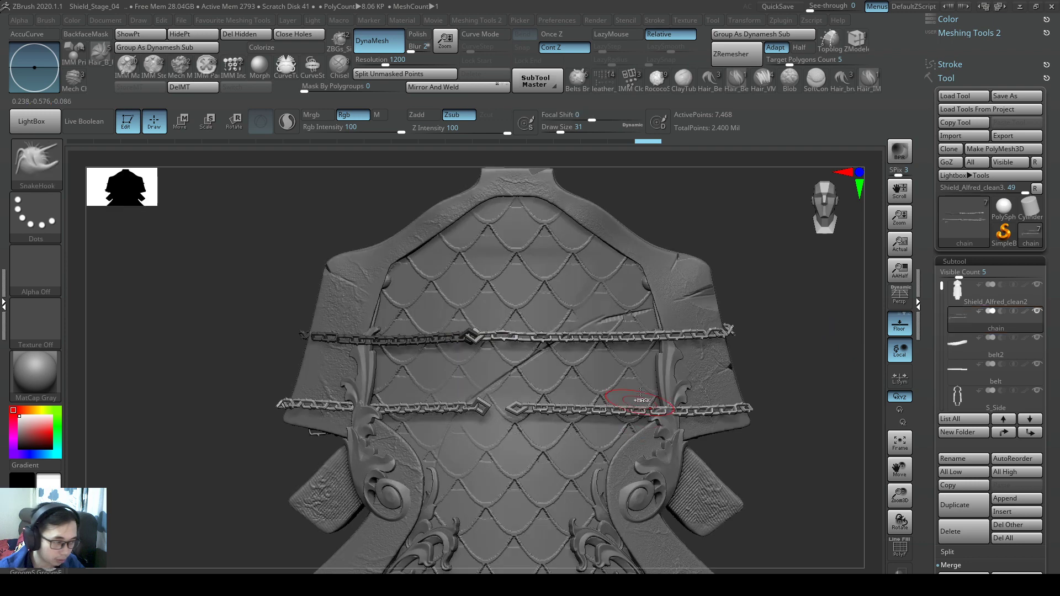
{"action": "mouse_move", "coordinate": [760, 315]}
{"action": "right_mouse_down", "text": "ctrl"}
{"action": "mouse_move", "coordinate": [604, 306]}
{"action": "mouse_move", "coordinate": [605, 288]}
{"action": "right_mouse_up", "text": "ctrl"}
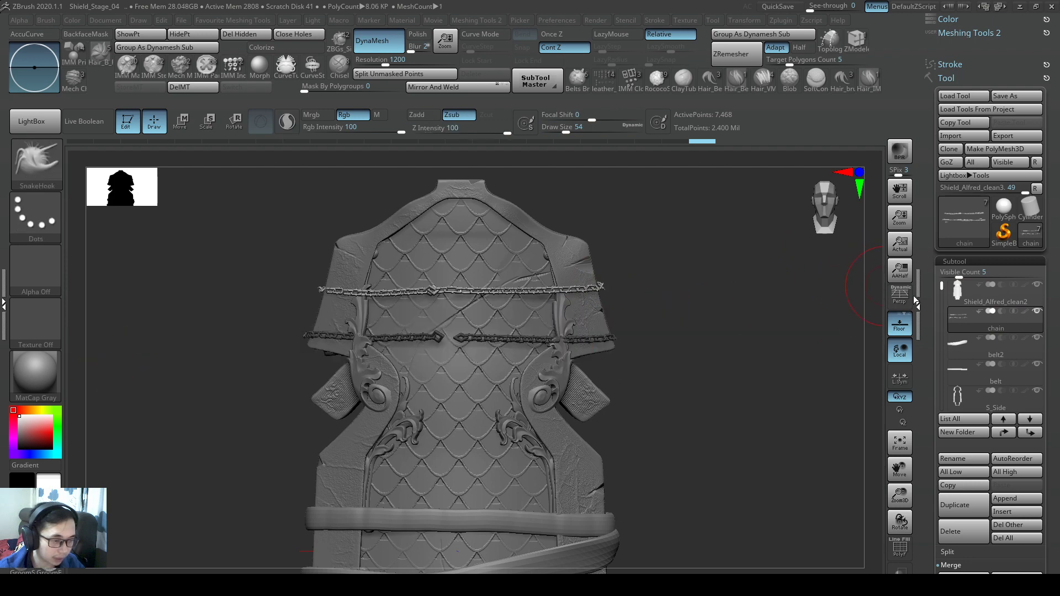
Step: Split the chains into subtools chain and chain1, then rotate the lower chain about 12° with the gizmo
{"action": "key", "text": "shift+s"}
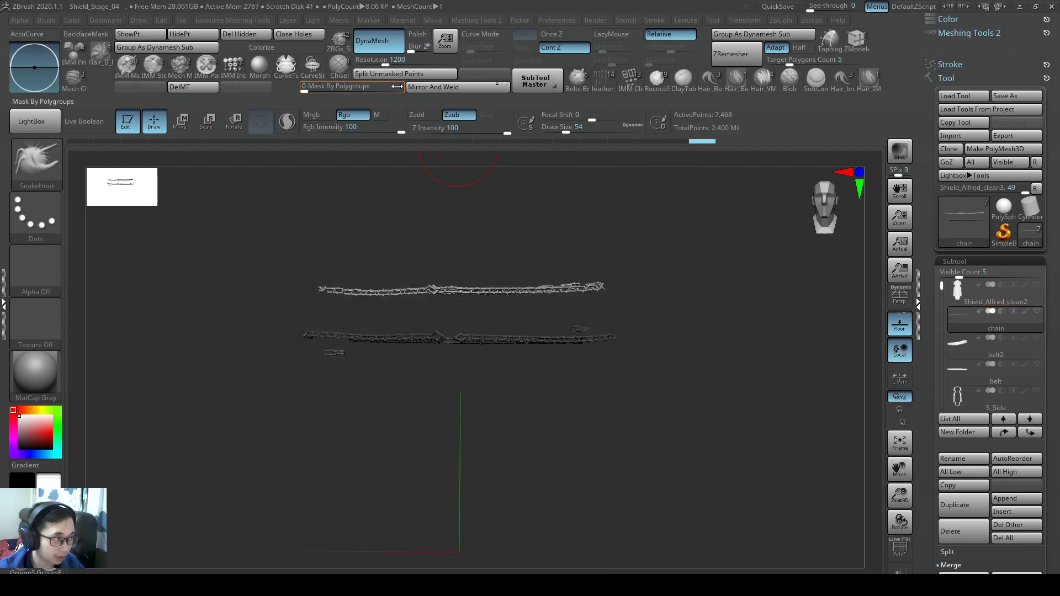
{"action": "left_click", "coordinate": [405, 73]}
{"action": "key", "text": "shift+s"}
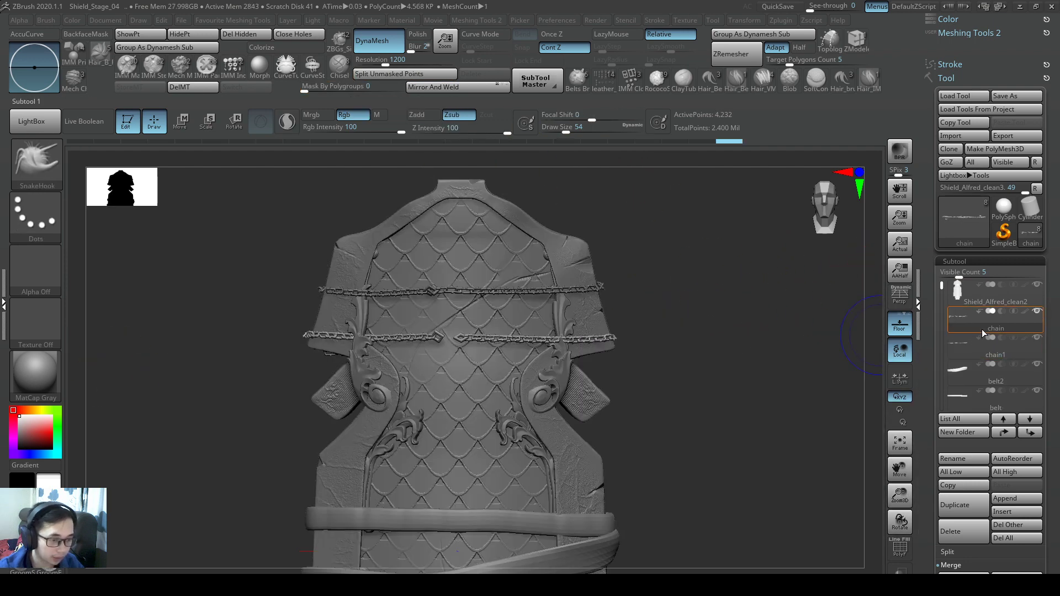
{"action": "scroll", "coordinate": [673, 318], "scroll_direction": "up", "scroll_amount": 2}
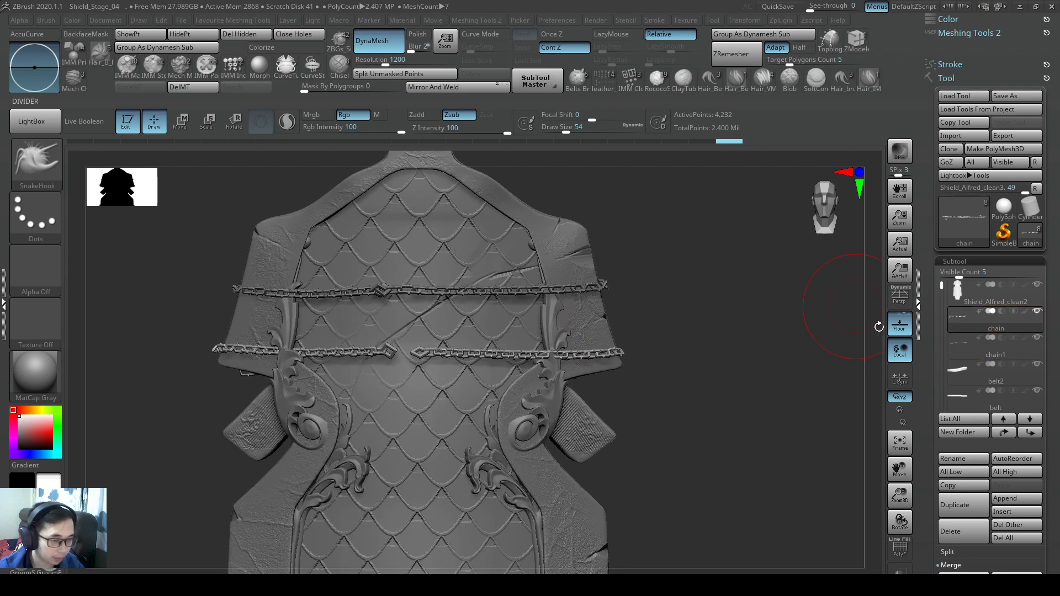
{"action": "key", "text": "w"}
{"action": "mouse_move", "coordinate": [490, 269]}
{"action": "left_mouse_down"}
{"action": "mouse_move", "coordinate": [488, 254]}
{"action": "mouse_move", "coordinate": [629, 288]}
{"action": "left_mouse_up"}
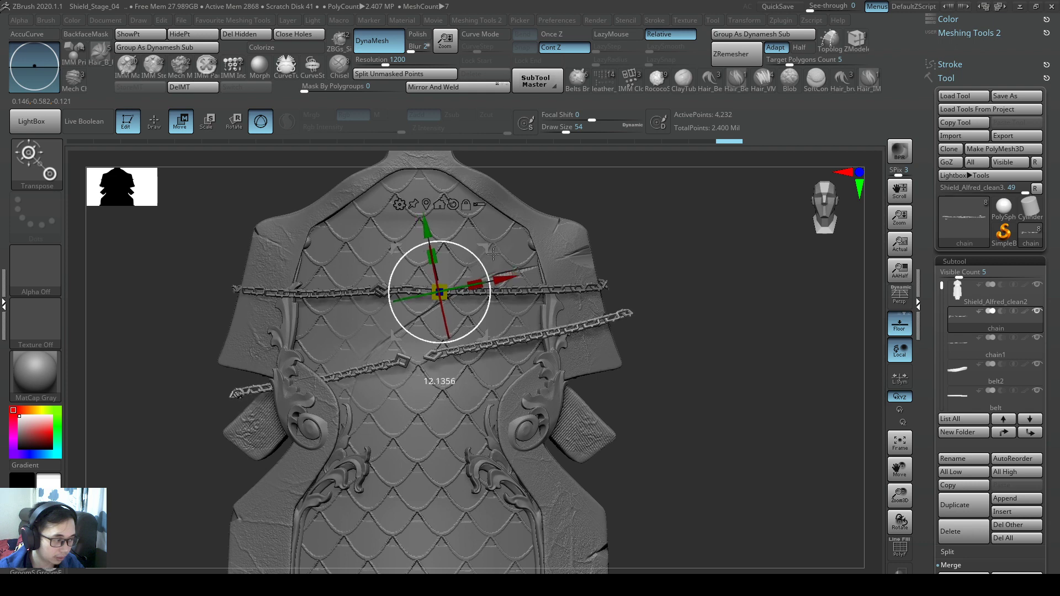
Step: Bend the lower chain's right end upward with SnakeHook at size 104 and check it from the side
{"action": "key", "text": "q"}
{"action": "key", "text": "s"}
{"action": "left_click_drag", "start_coordinate": [507, 345], "coordinate": [504, 338]}
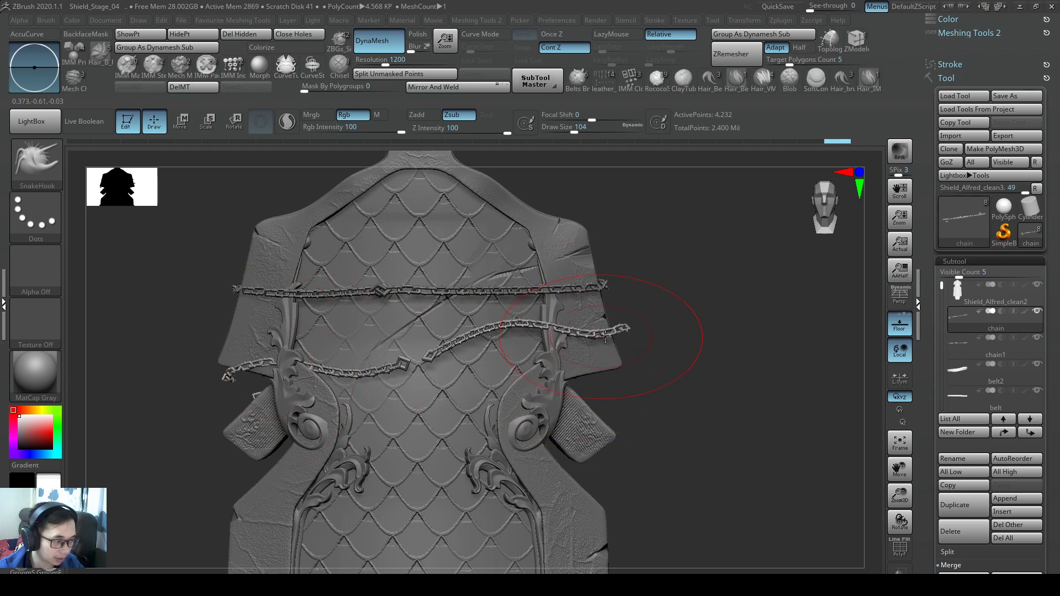
{"action": "mouse_move", "coordinate": [617, 336]}
{"action": "left_mouse_down"}
{"action": "mouse_move", "coordinate": [686, 324]}
{"action": "mouse_move", "coordinate": [720, 292]}
{"action": "left_mouse_up"}
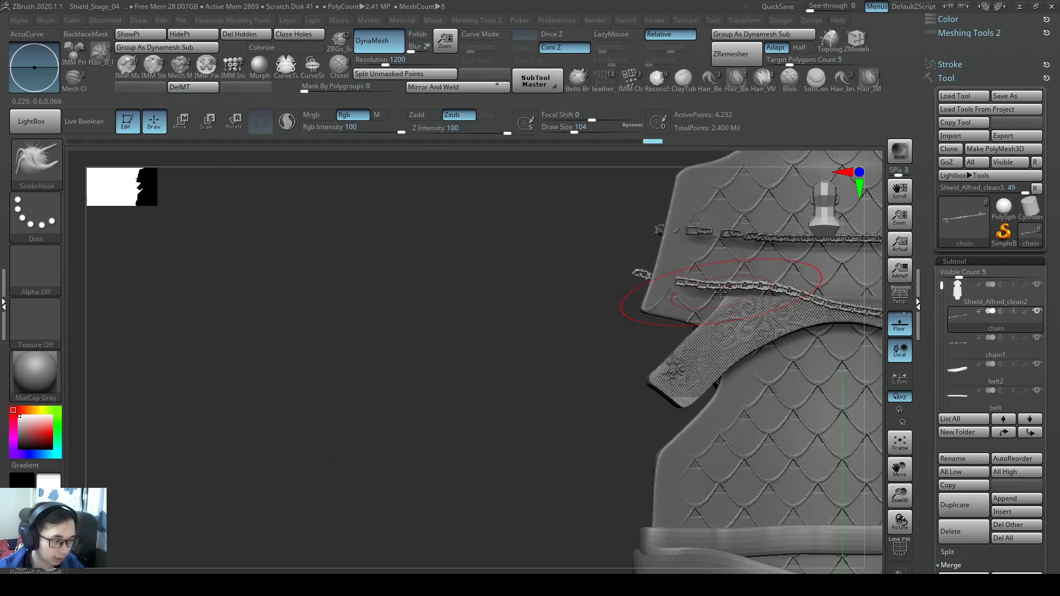
{"action": "mouse_move", "coordinate": [520, 347]}
{"action": "left_mouse_down"}
{"action": "mouse_move", "coordinate": [648, 343]}
{"action": "mouse_move", "coordinate": [664, 329]}
{"action": "left_mouse_up"}
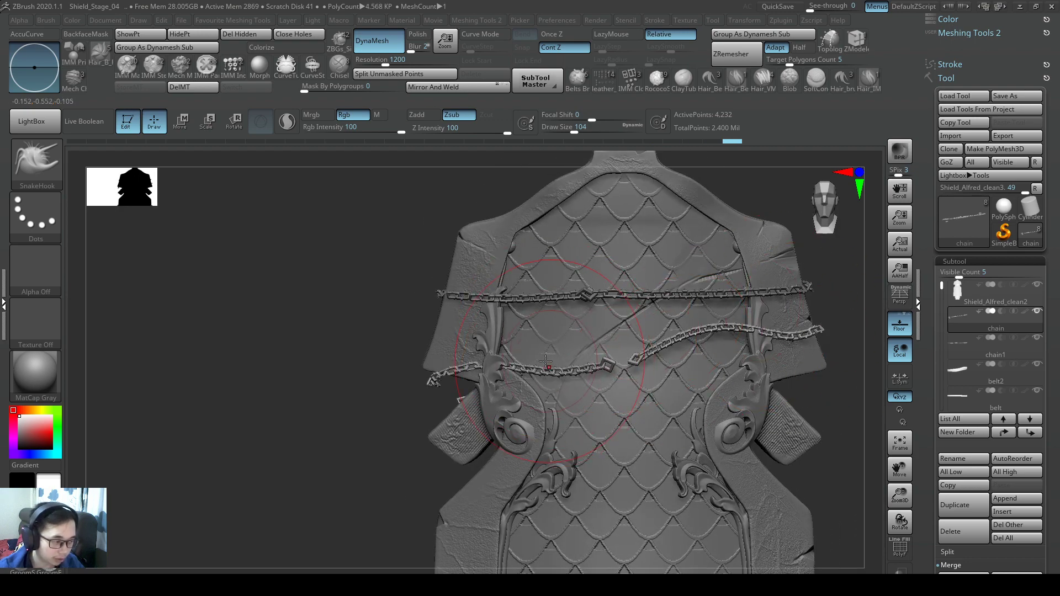
{"action": "mouse_move", "coordinate": [545, 361]}
{"action": "left_mouse_down"}
{"action": "mouse_move", "coordinate": [460, 286]}
{"action": "mouse_move", "coordinate": [466, 296]}
{"action": "mouse_move", "coordinate": [479, 289]}
{"action": "left_mouse_up"}
Step: Raise the chain slightly along Y with the move gizmo, then return to a front view
{"action": "key", "text": "w"}
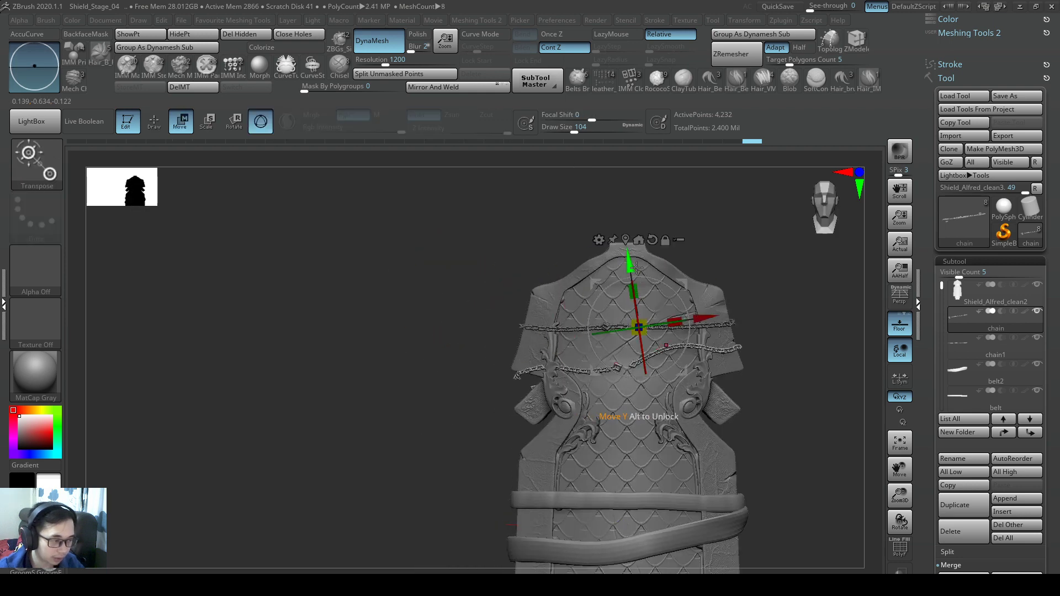
{"action": "left_click_drag", "start_coordinate": [636, 267], "coordinate": [642, 240]}
{"action": "left_click_drag", "start_coordinate": [682, 276], "coordinate": [727, 326]}
{"action": "mouse_move", "coordinate": [778, 298]}
{"action": "left_mouse_down"}
{"action": "mouse_move", "coordinate": [745, 324]}
{"action": "mouse_move", "coordinate": [593, 345]}
{"action": "mouse_move", "coordinate": [745, 372]}
{"action": "left_mouse_up"}
{"action": "key", "text": "q"}
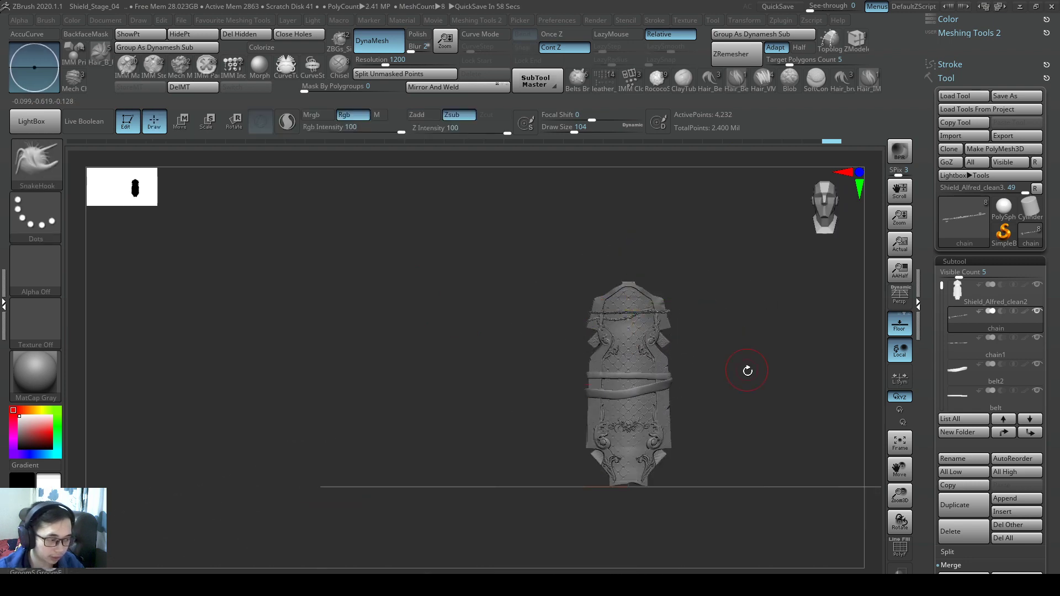
{"action": "scroll", "coordinate": [745, 372], "scroll_direction": "up", "scroll_amount": 3}
{"action": "key", "text": "f"}
{"action": "scroll", "coordinate": [641, 314], "scroll_direction": "up", "scroll_amount": 2}
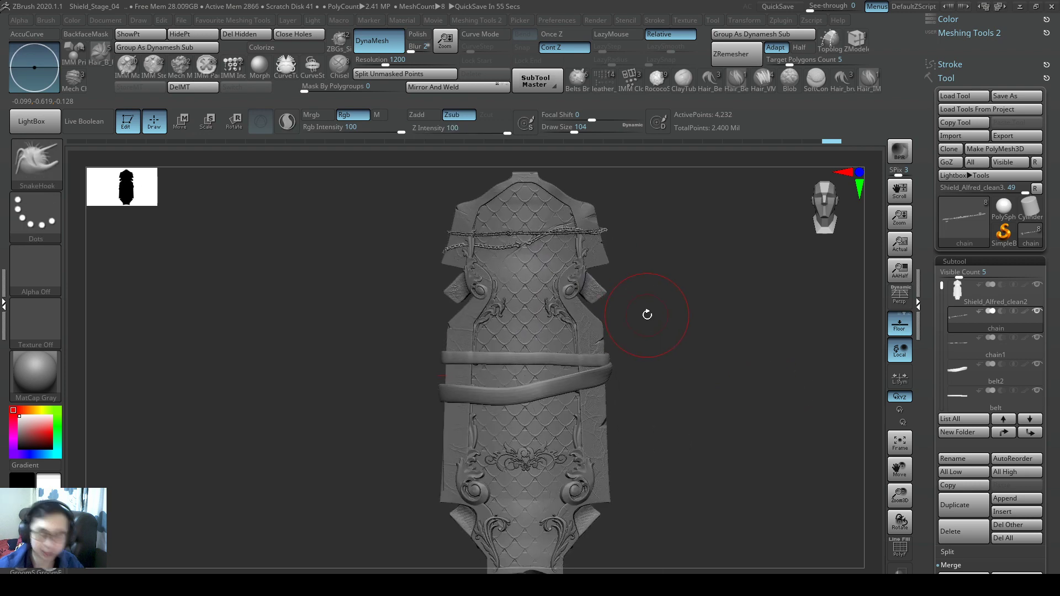